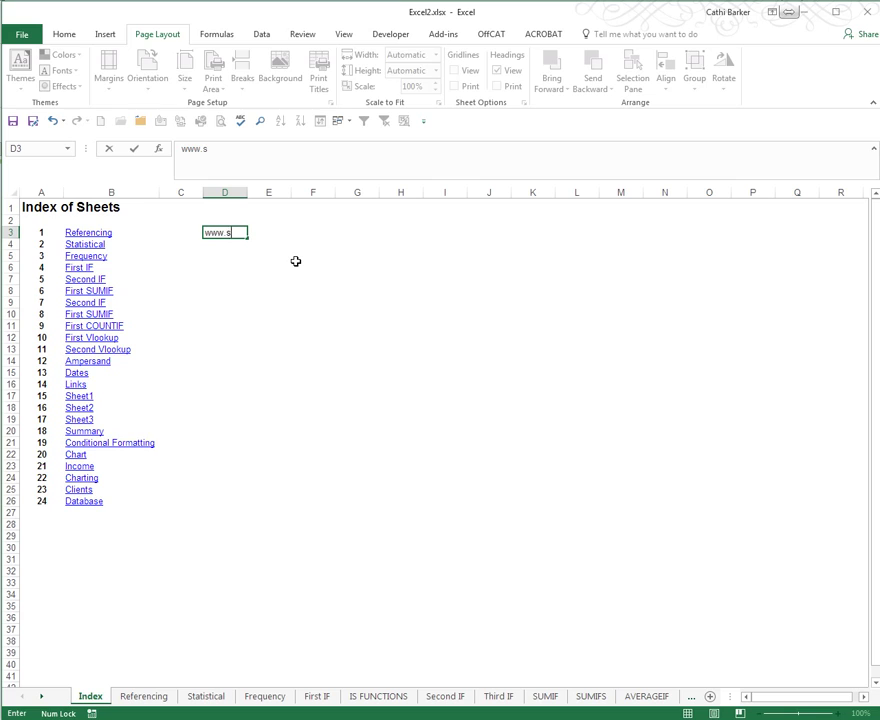
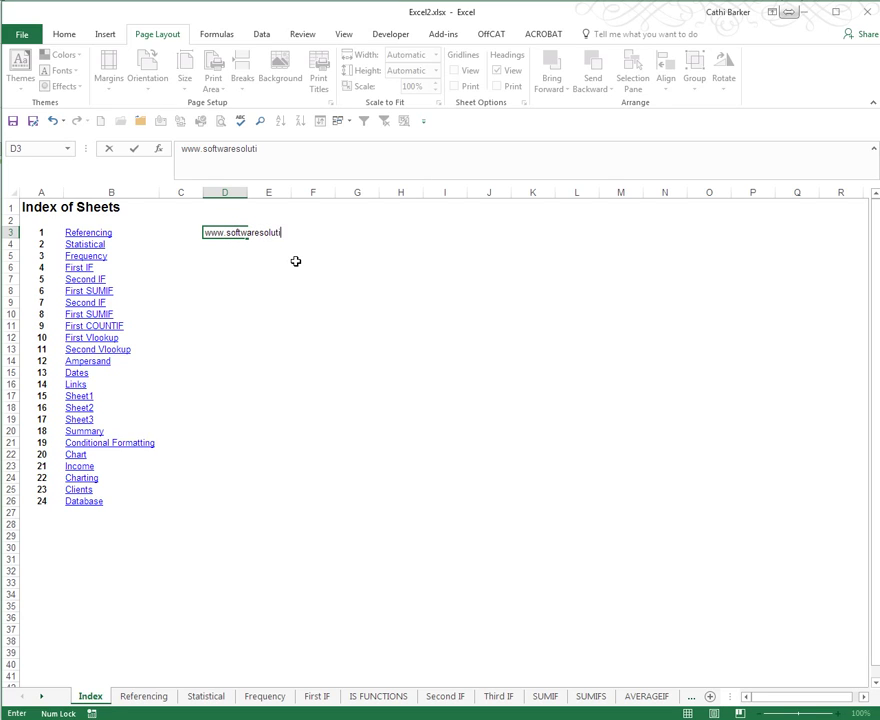
key("ctrl+Return")
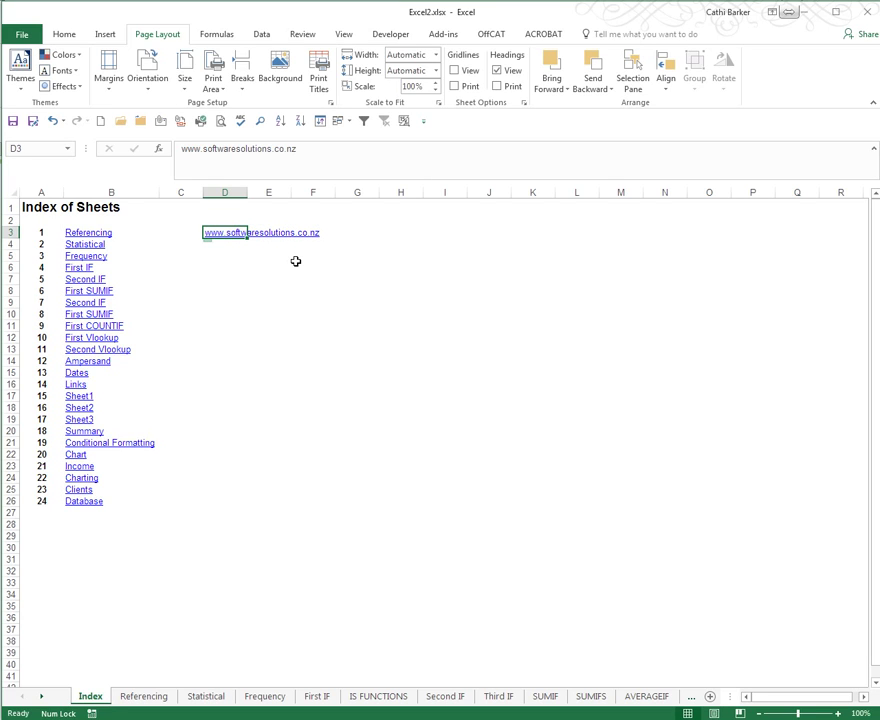
left_click(236, 255)
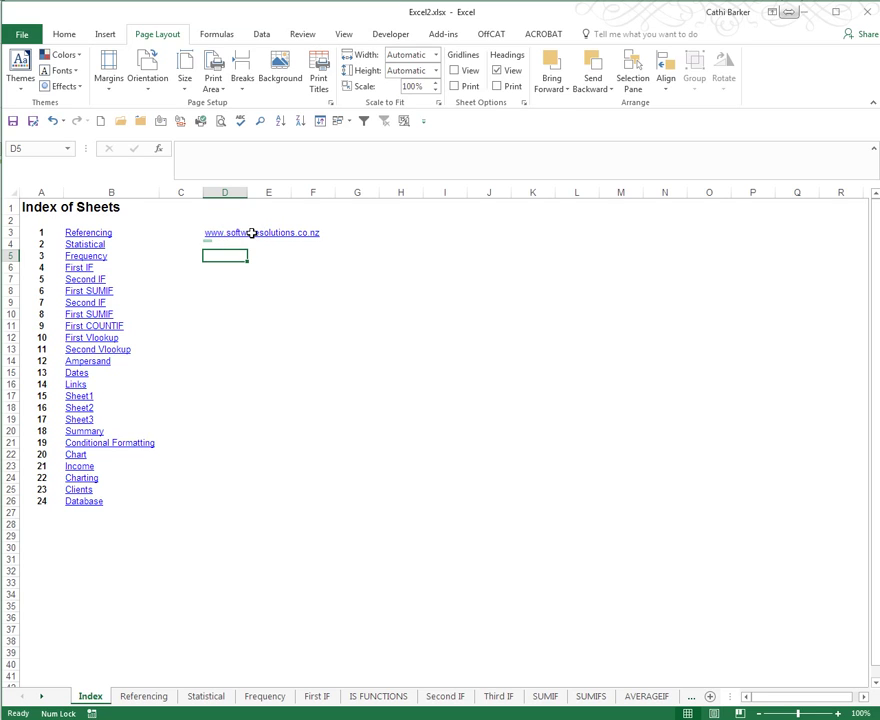
Step: Type the contact e-mail address into D4 so Excel turns it into a mailto link
left_click(225, 244)
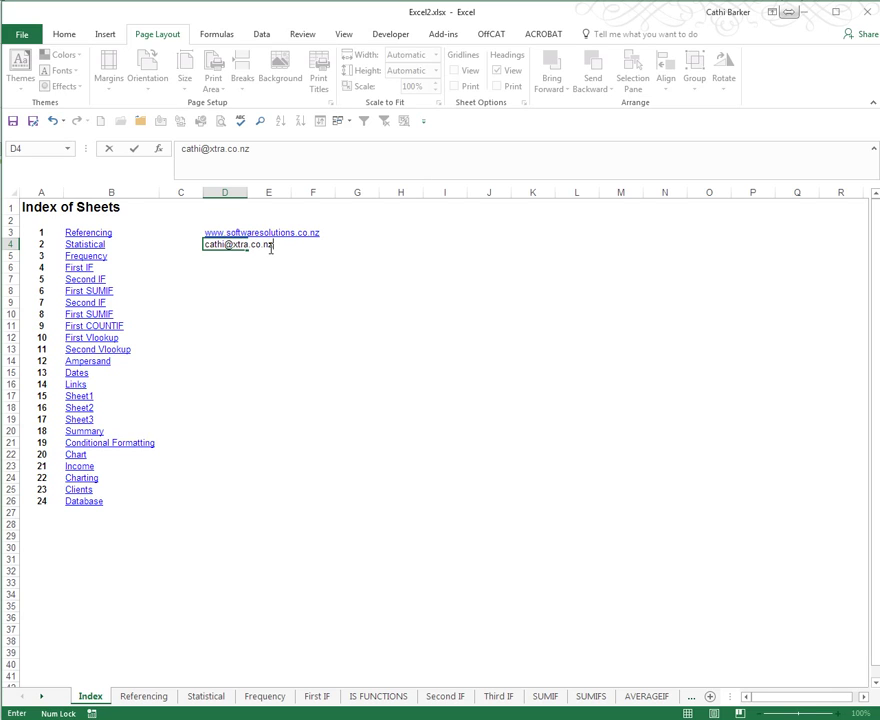
left_click(285, 291)
mouse_move(230, 251)
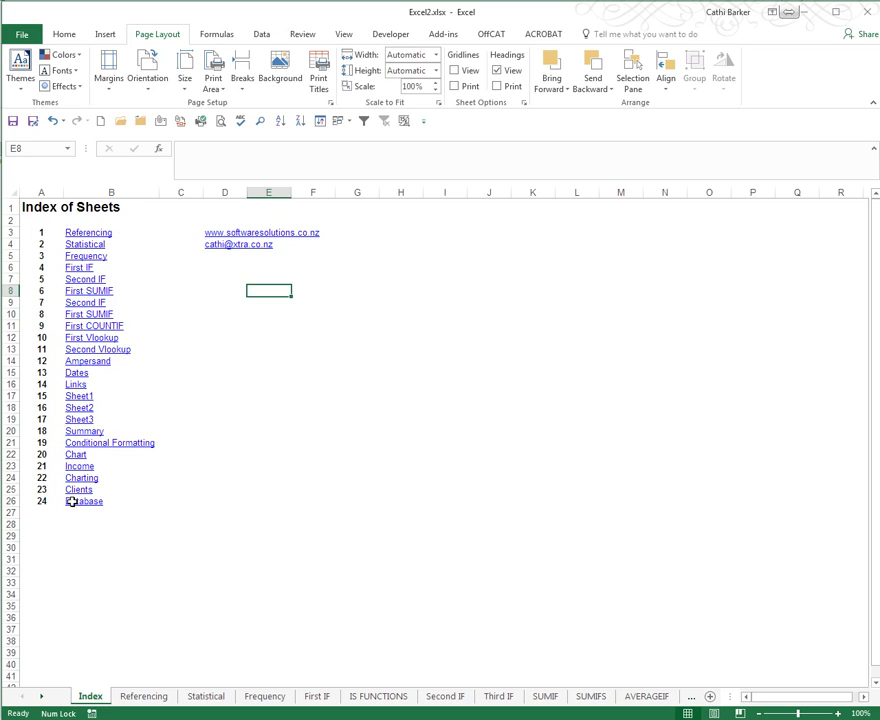
Step: Jump to the Referencing sheet and start inserting a hyperlink on cell H1
left_click(89, 234)
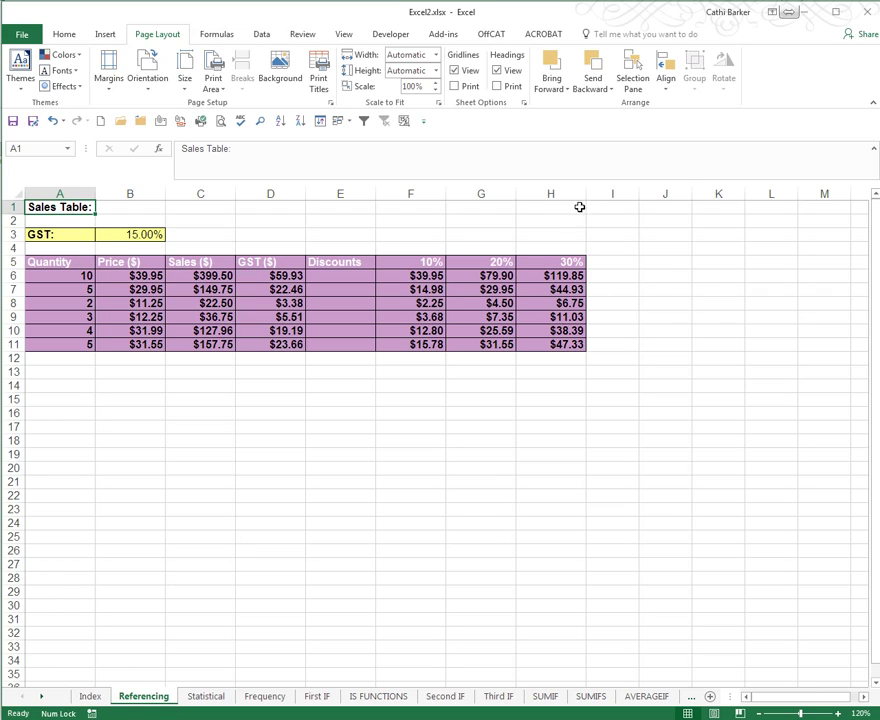
left_click(578, 209)
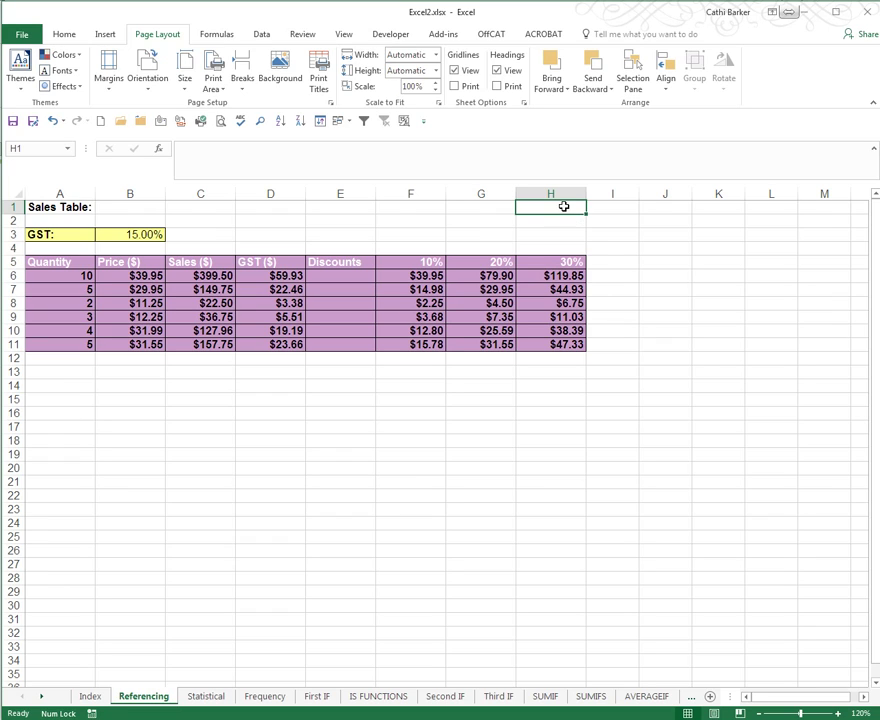
right_click(565, 207)
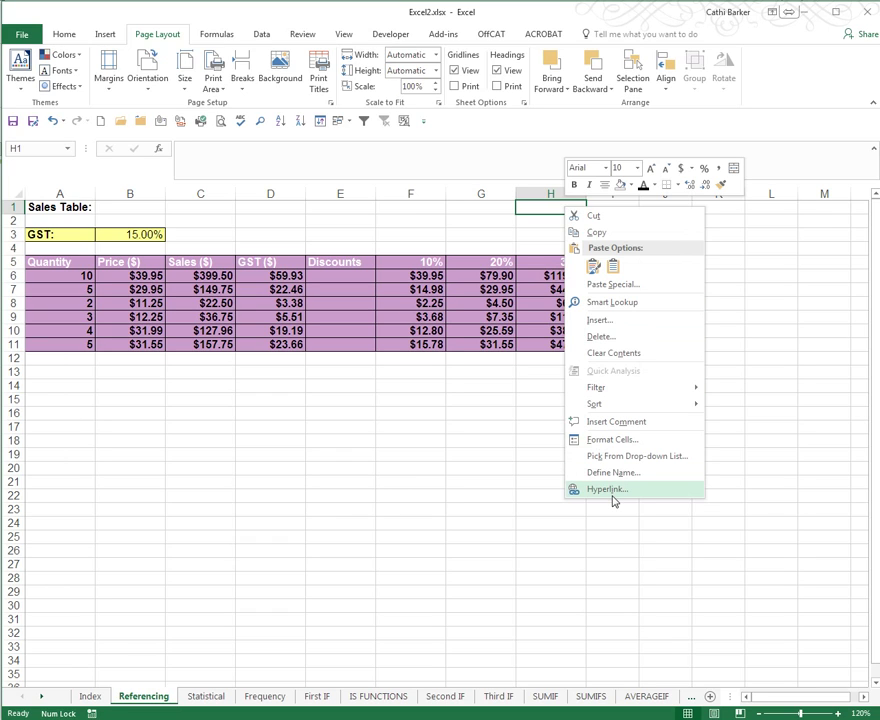
left_click(103, 33)
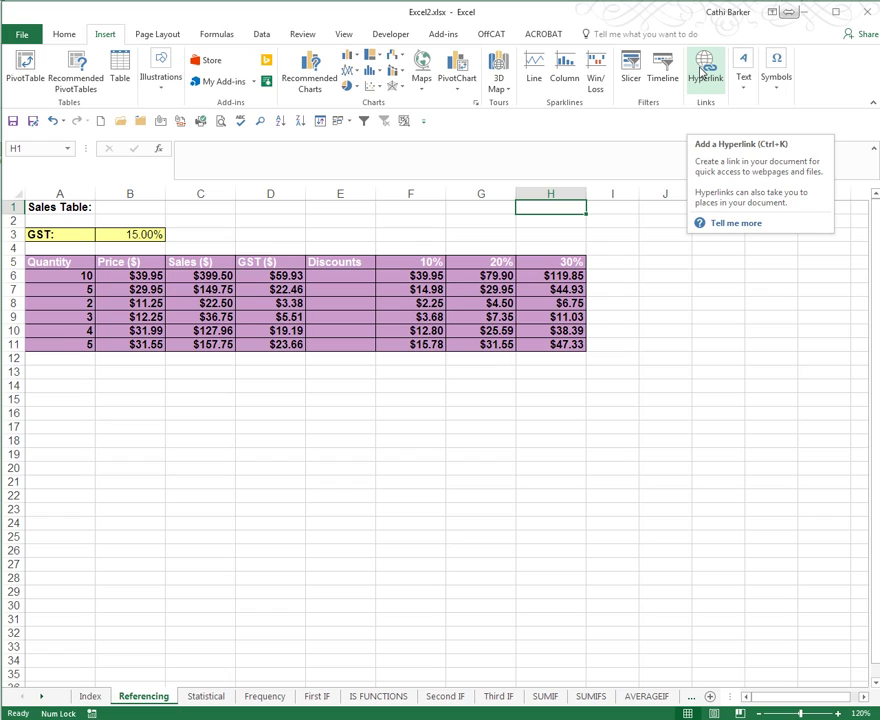
left_click(704, 72)
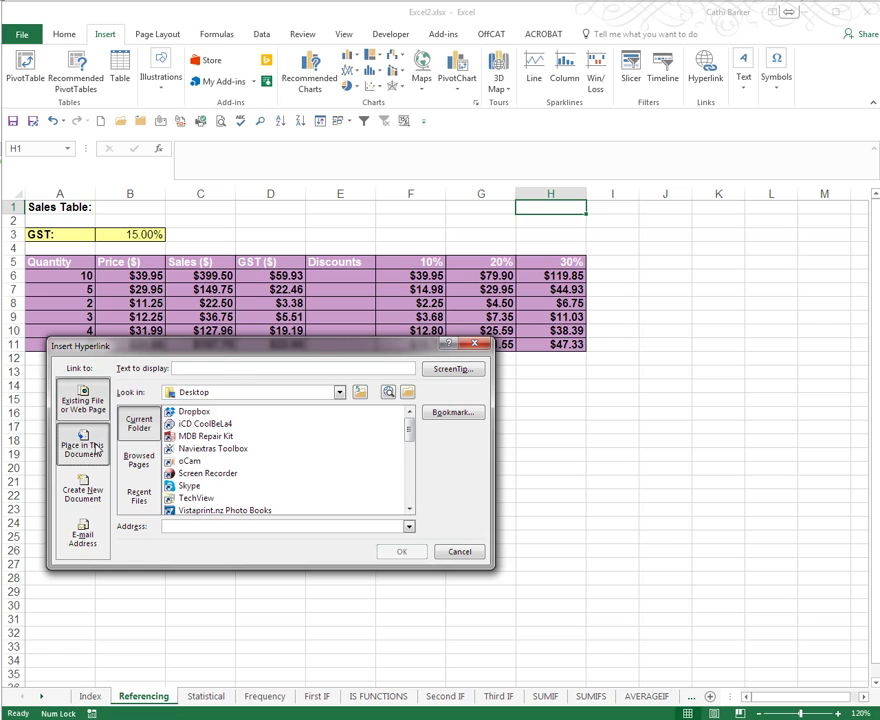
Step: Target the Index sheet under Place in This Document after previewing the other link types
left_click(97, 447)
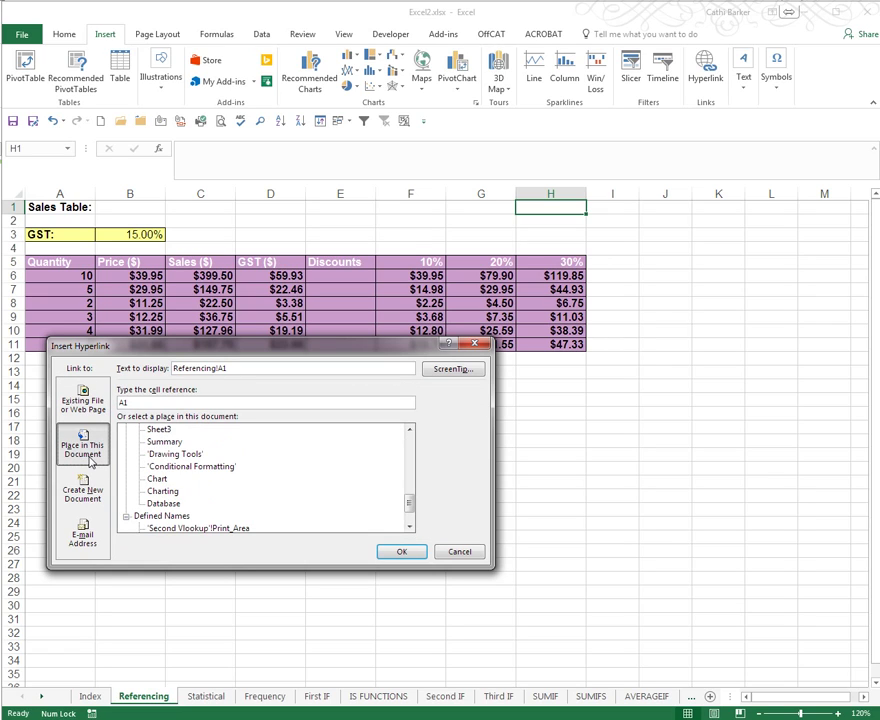
left_click(64, 495)
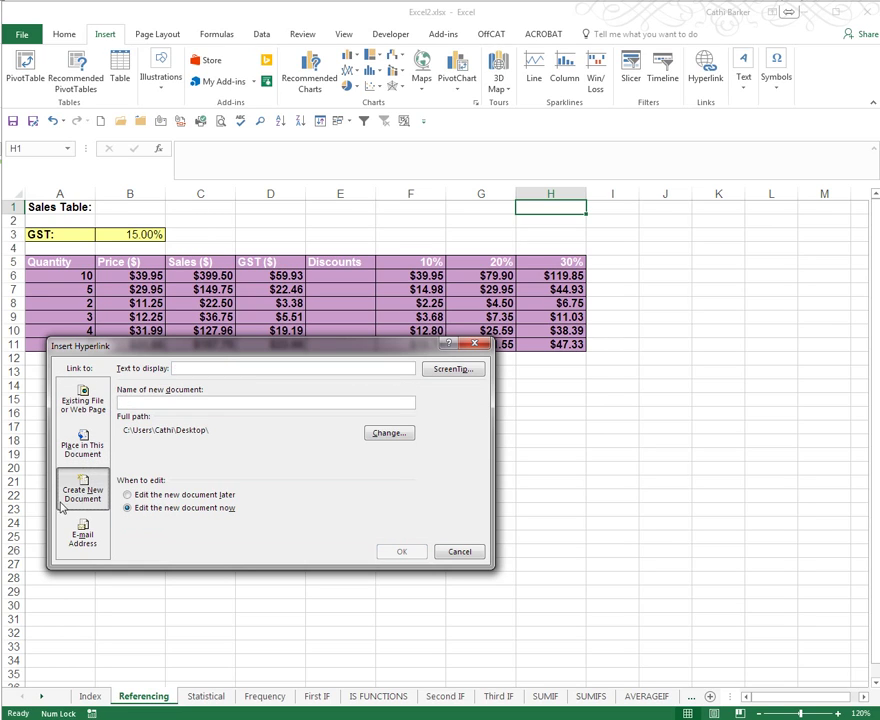
left_click(84, 541)
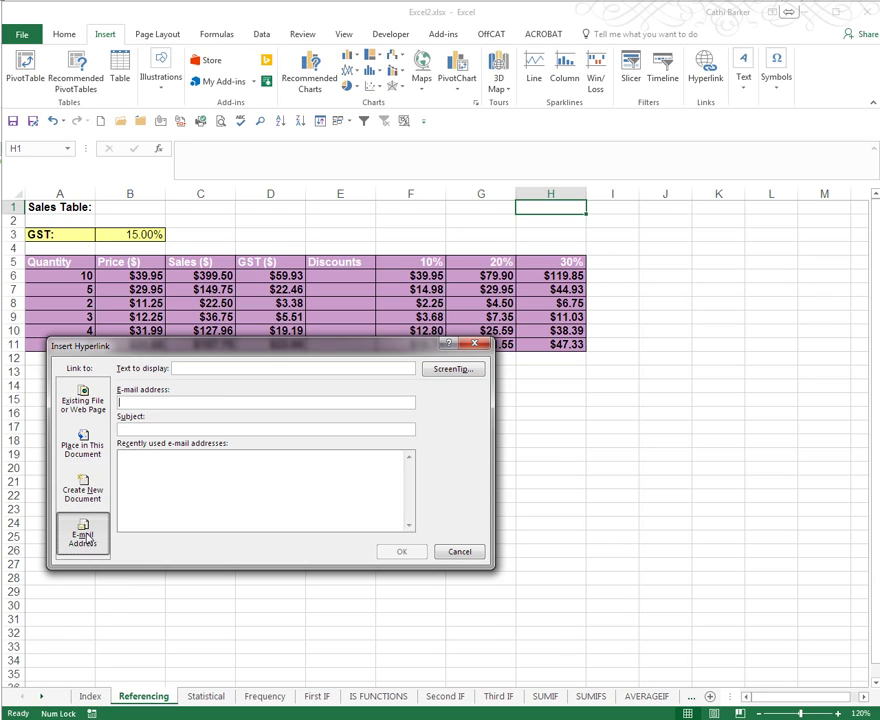
left_click(95, 451)
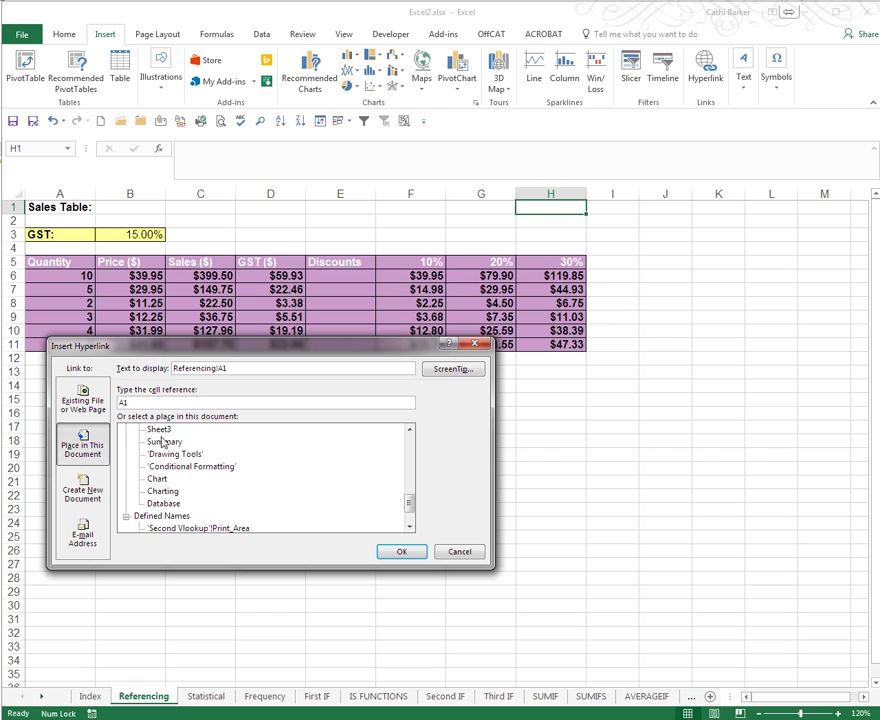
left_click_drag(409, 503, 422, 445)
left_click(152, 443)
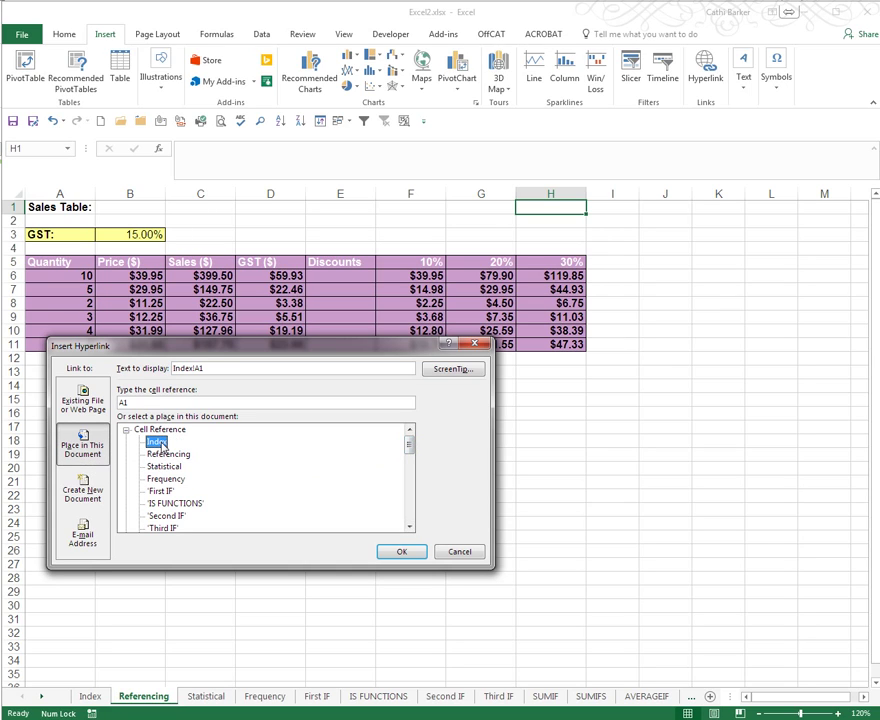
Step: Link H1 to Index cell A2, displaying 'Click to return to the Index', with a ScreenTip
left_click(137, 402)
left_click_drag(208, 368, 157, 374)
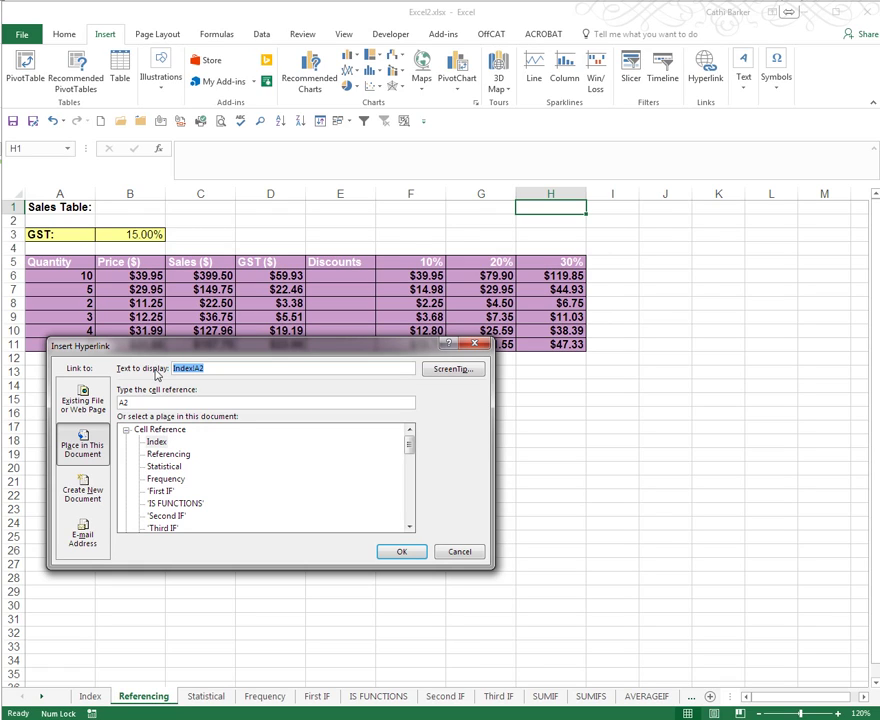
type("Click to return to the")
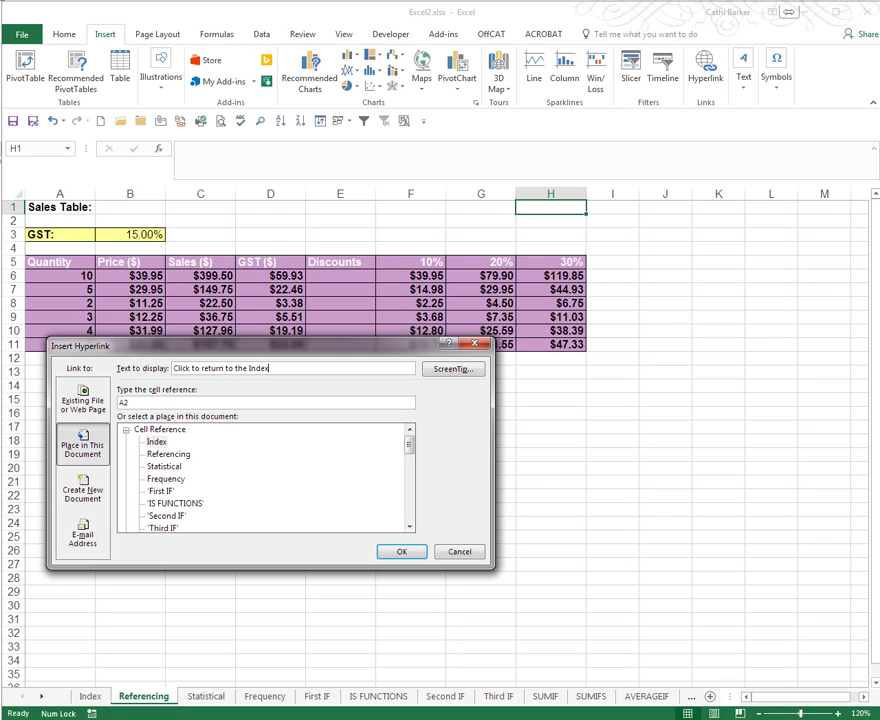
left_click(463, 374)
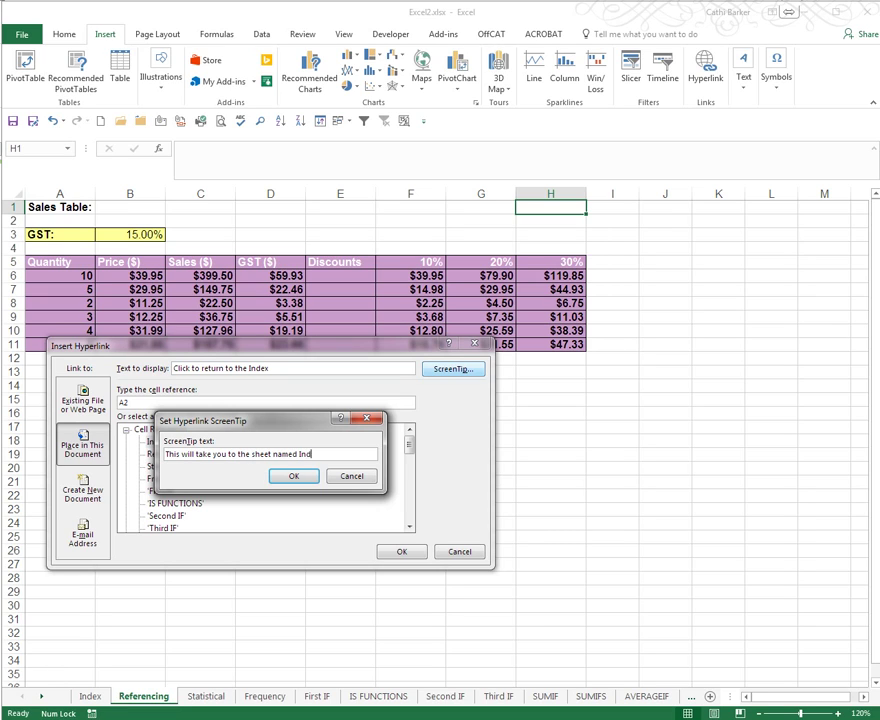
left_click(292, 477)
left_click(401, 551)
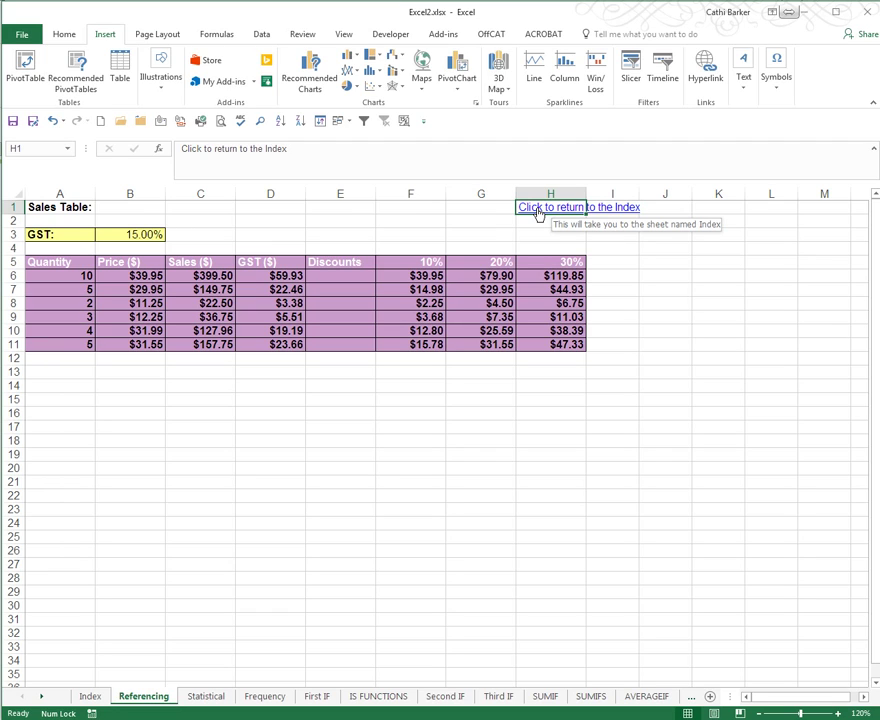
Step: Copy the return link and paste it into H1 of the Statistical sheet
right_click(539, 210)
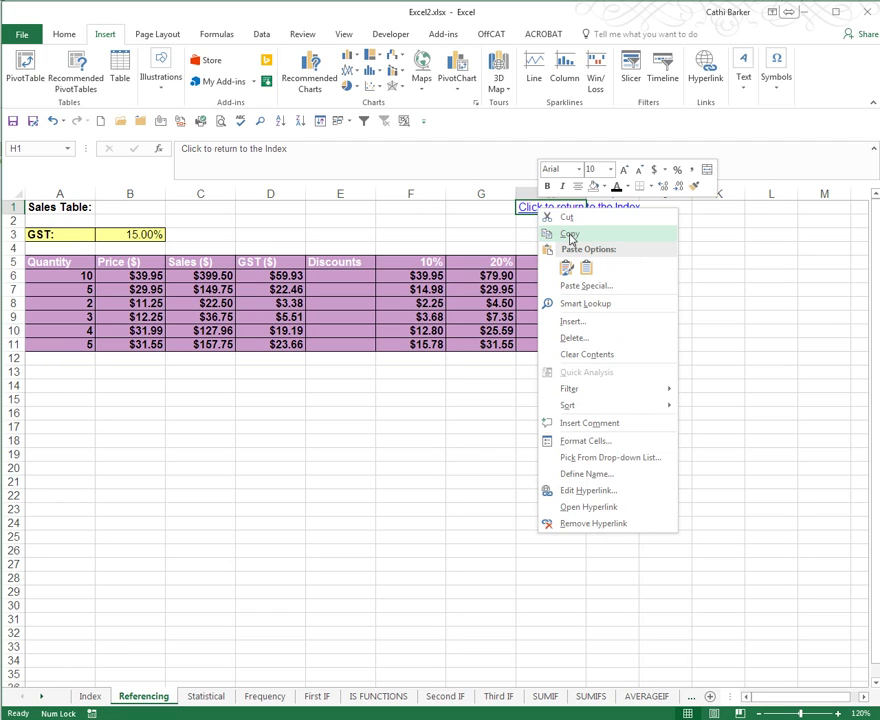
left_click(570, 235)
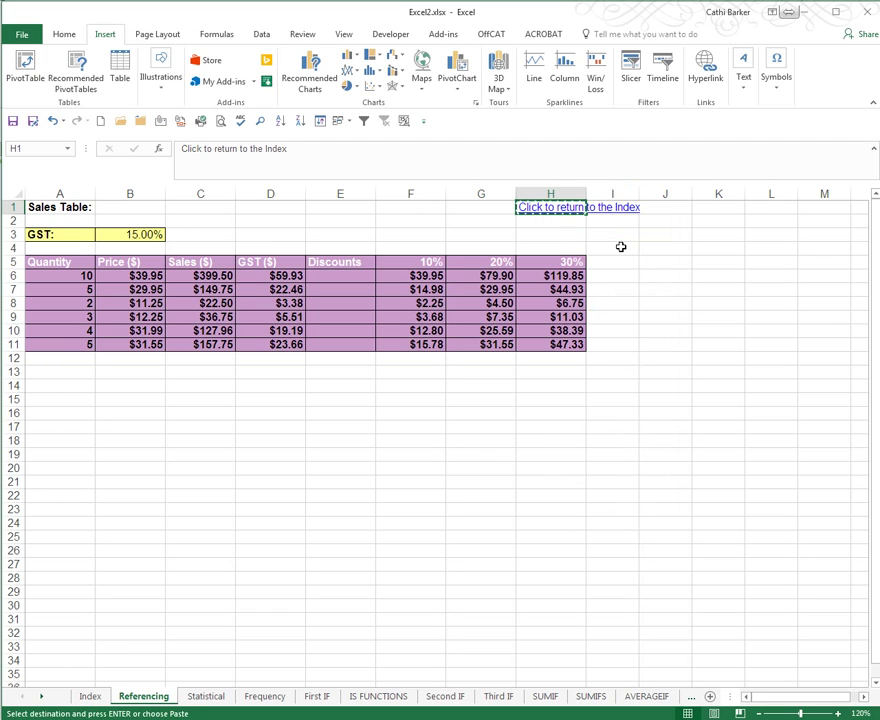
left_click(549, 207)
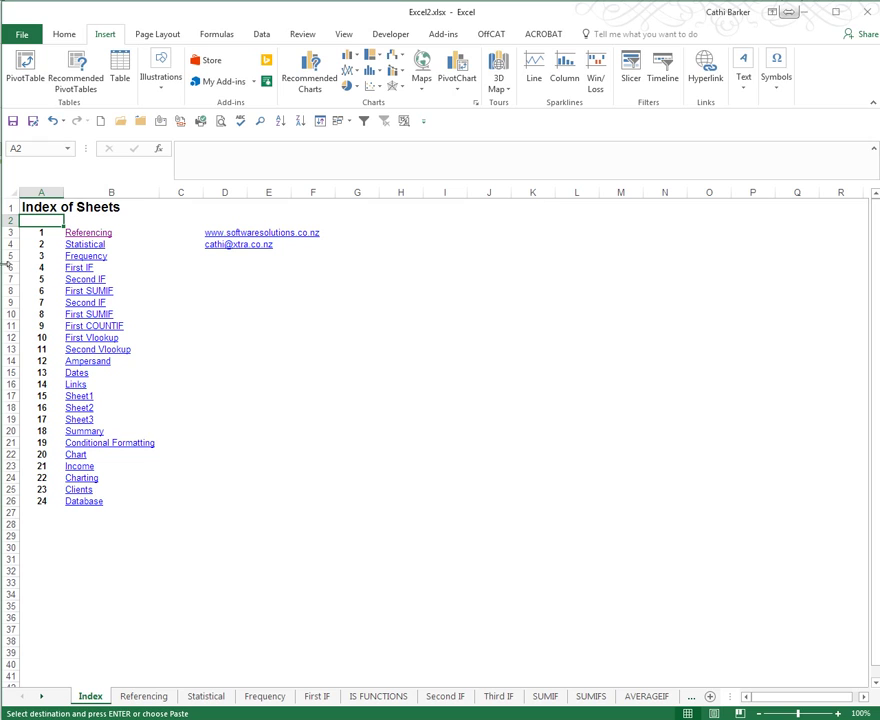
left_click(78, 244)
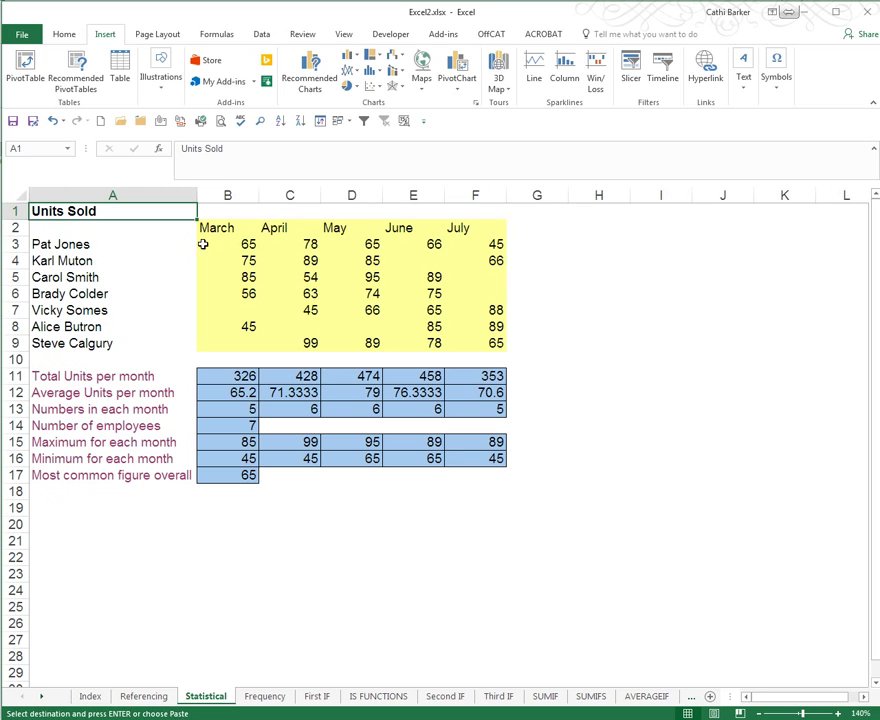
right_click(595, 215)
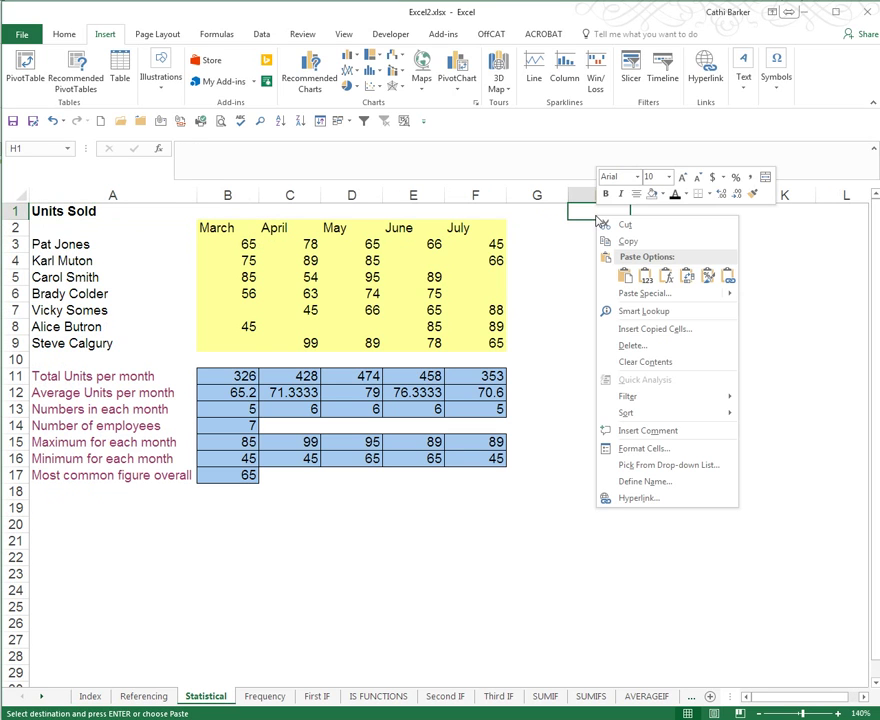
left_click(625, 278)
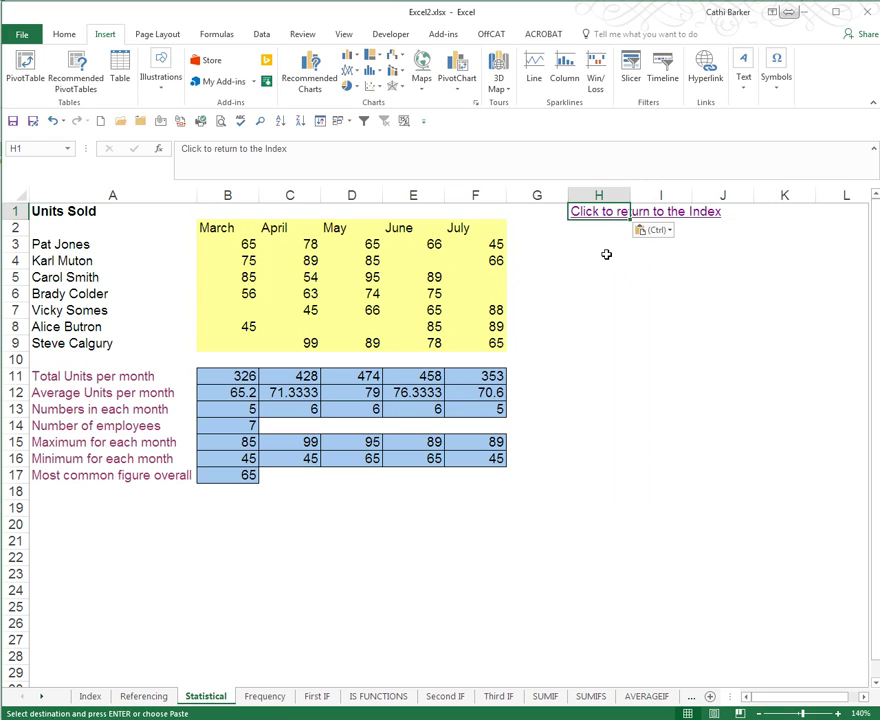
left_click(590, 213)
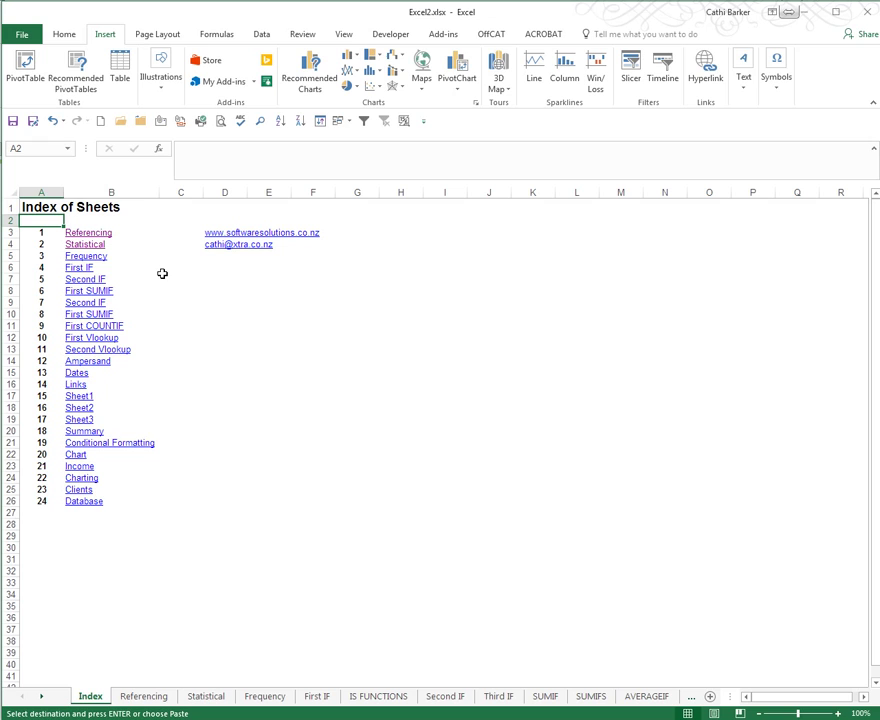
Step: Paste the return-to-Index link into Frequency N1 and First IF I2
left_click(90, 257)
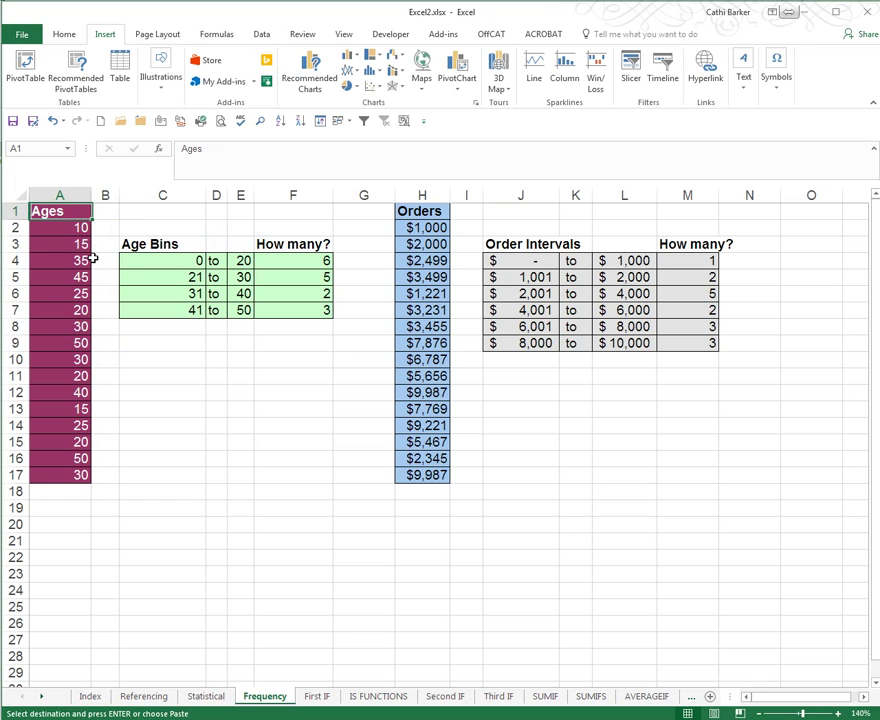
right_click(740, 213)
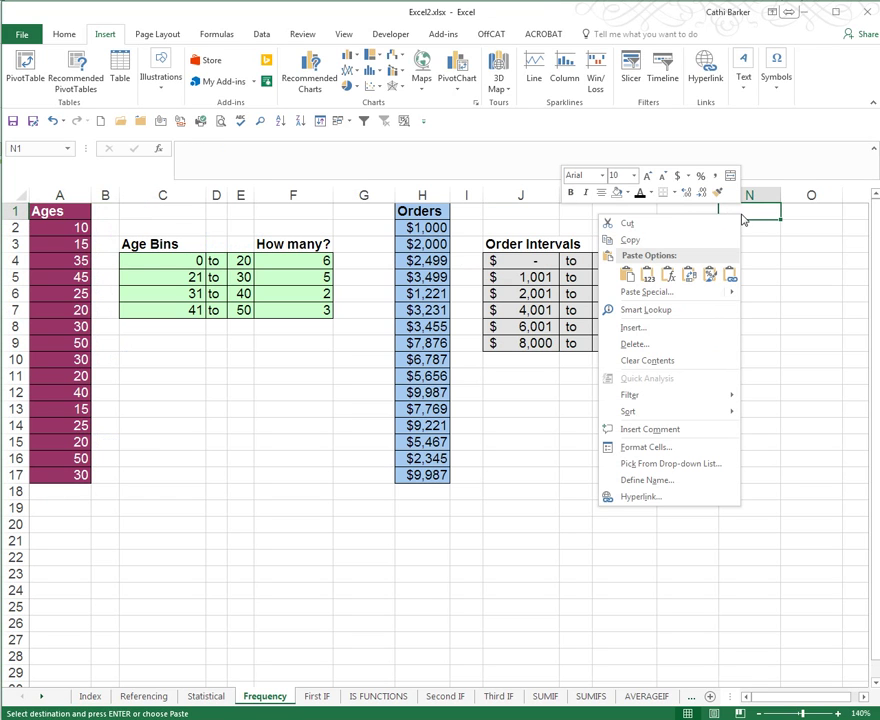
left_click(626, 274)
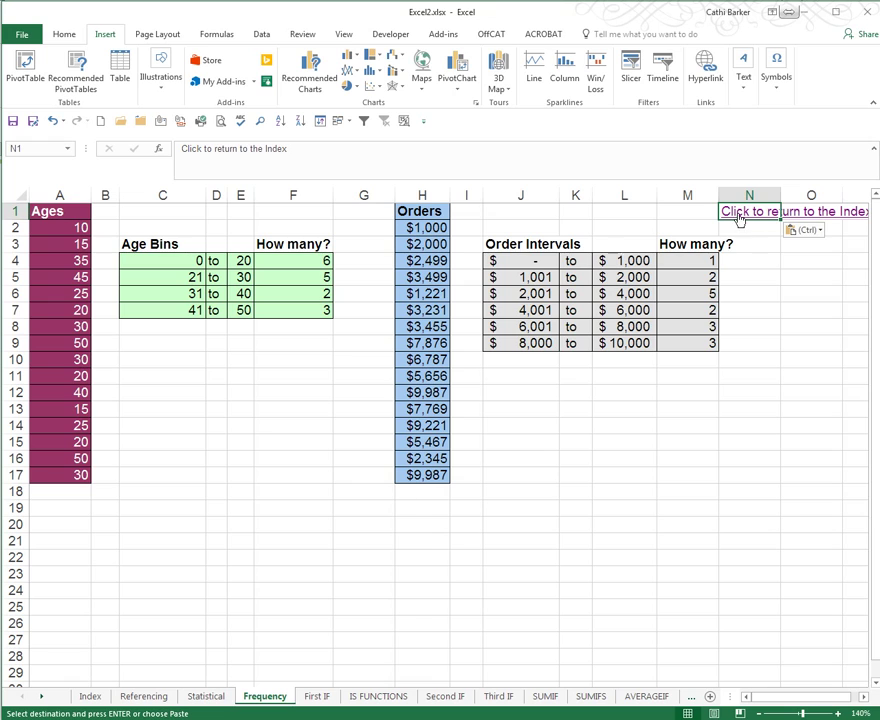
left_click(738, 214)
left_click(79, 268)
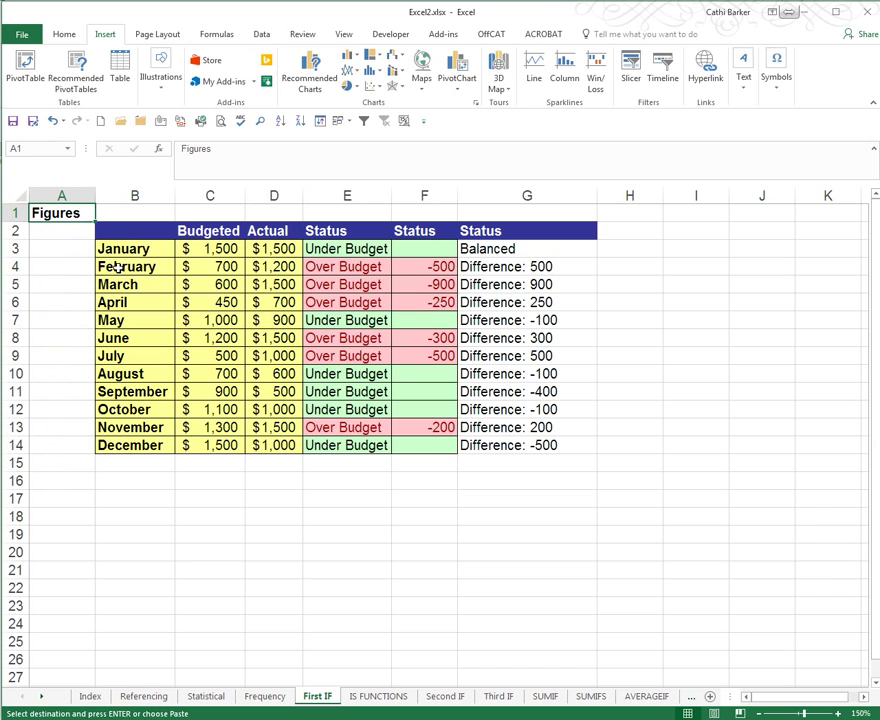
right_click(690, 227)
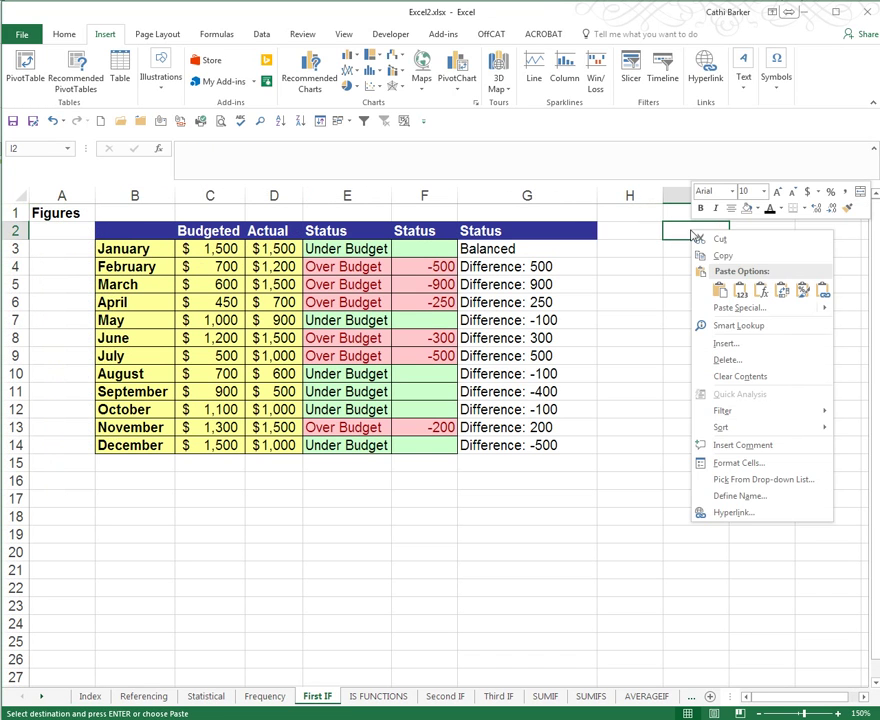
left_click(700, 289)
left_click(678, 231)
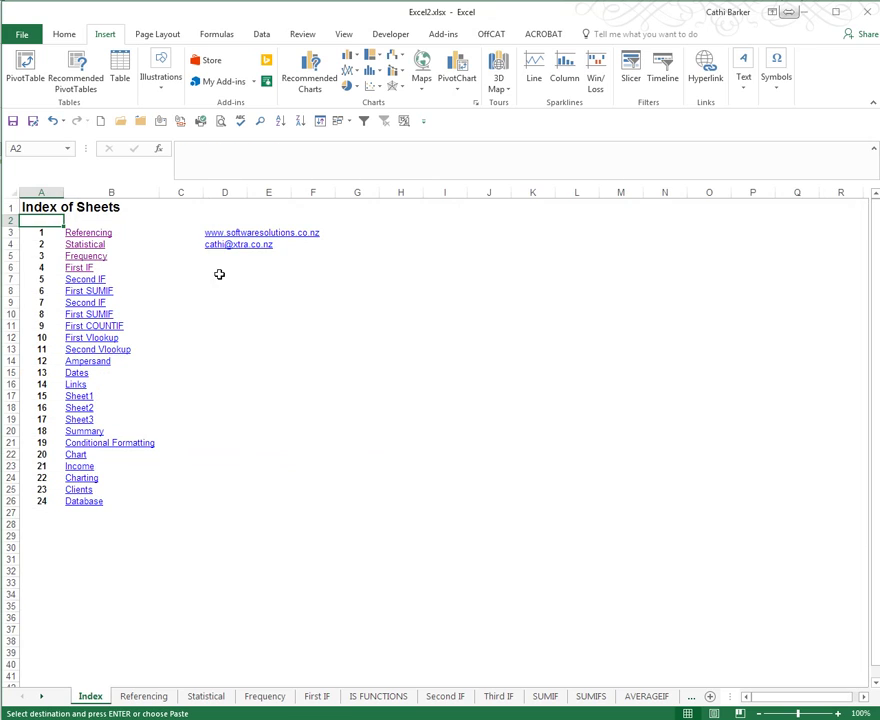
Step: Paste the return-to-Index link into Second IF G2 and follow it back
left_click(88, 279)
left_click(88, 279)
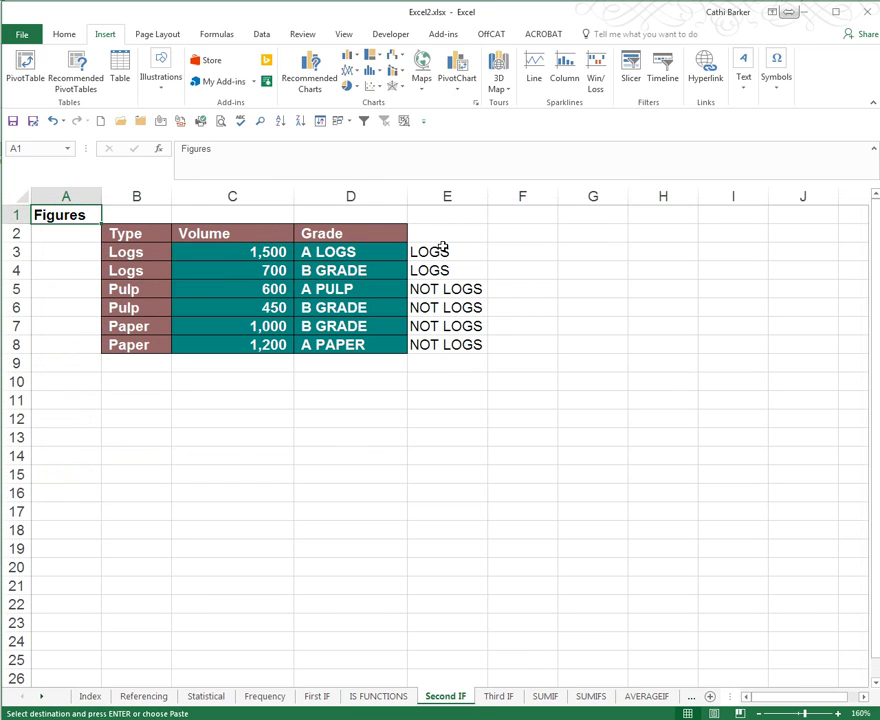
right_click(596, 236)
left_click(623, 295)
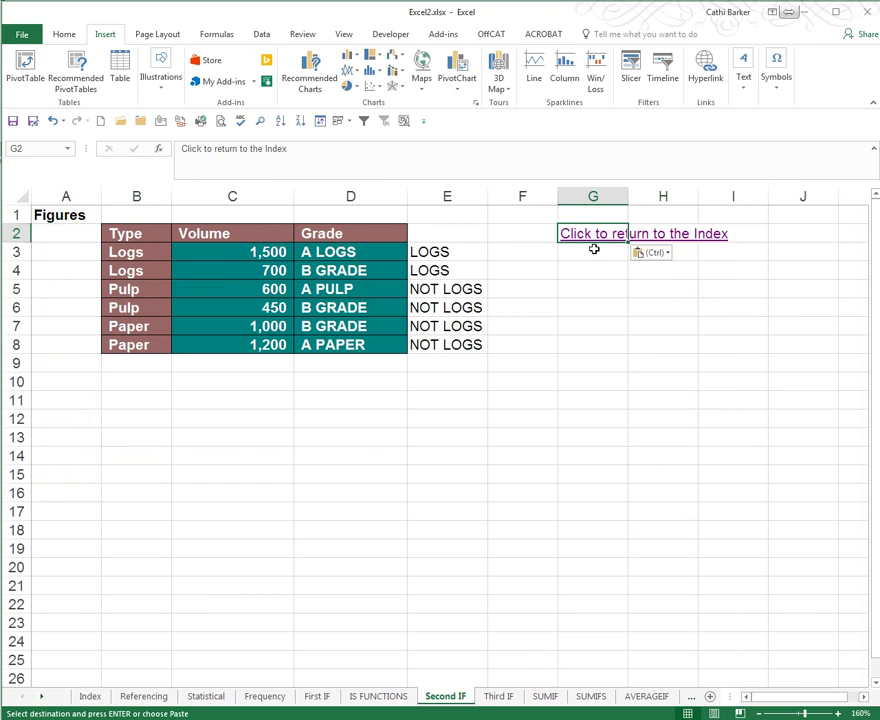
left_click(589, 240)
Step: Remove the invalid hyperlink from 'First SUMIF' in B8, then open Second IF from row 9
left_click(108, 291)
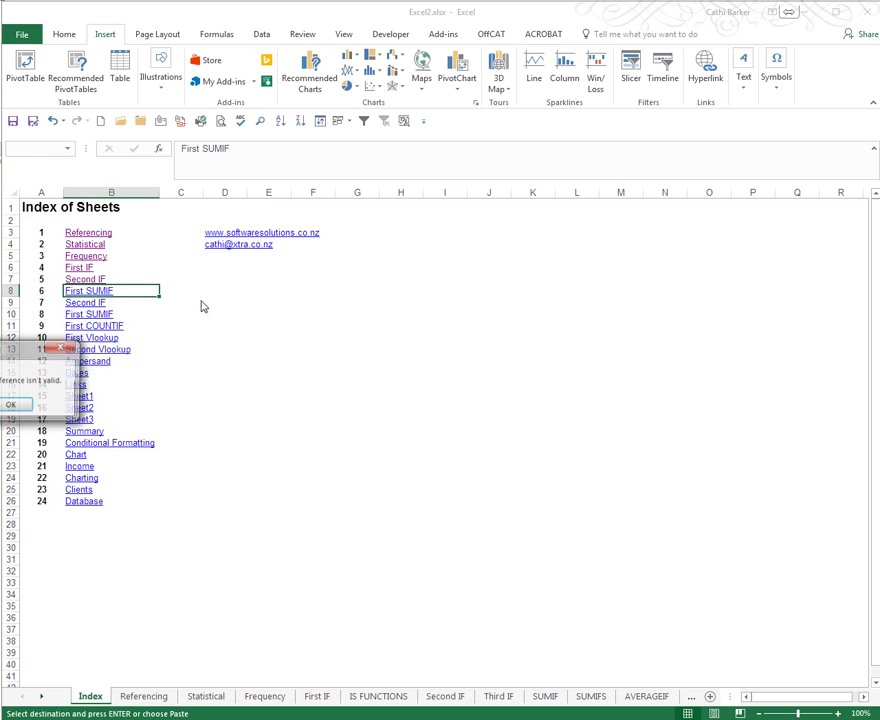
left_click_drag(61, 368, 320, 342)
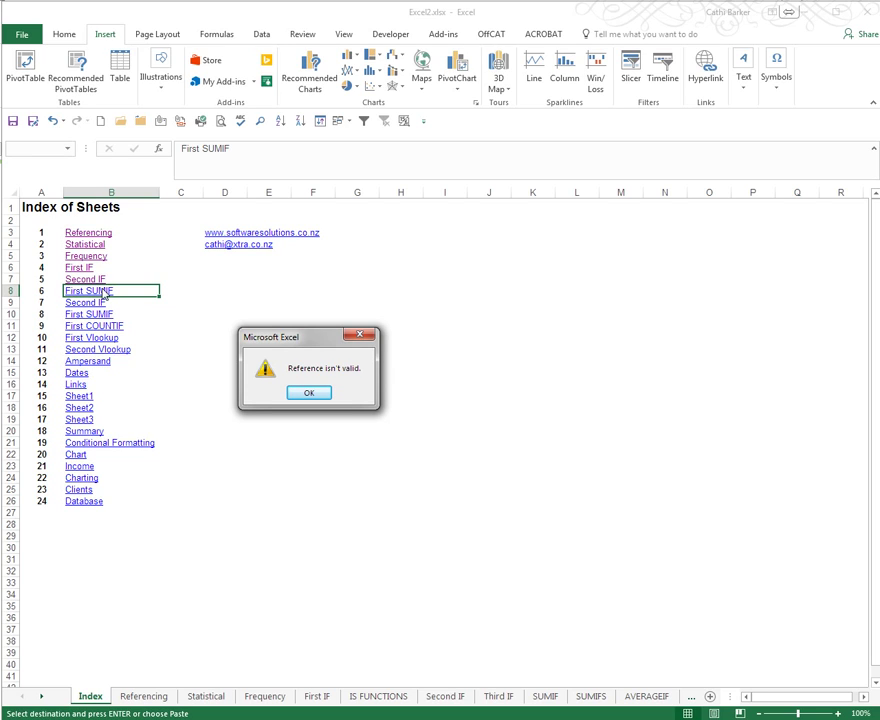
left_click(312, 394)
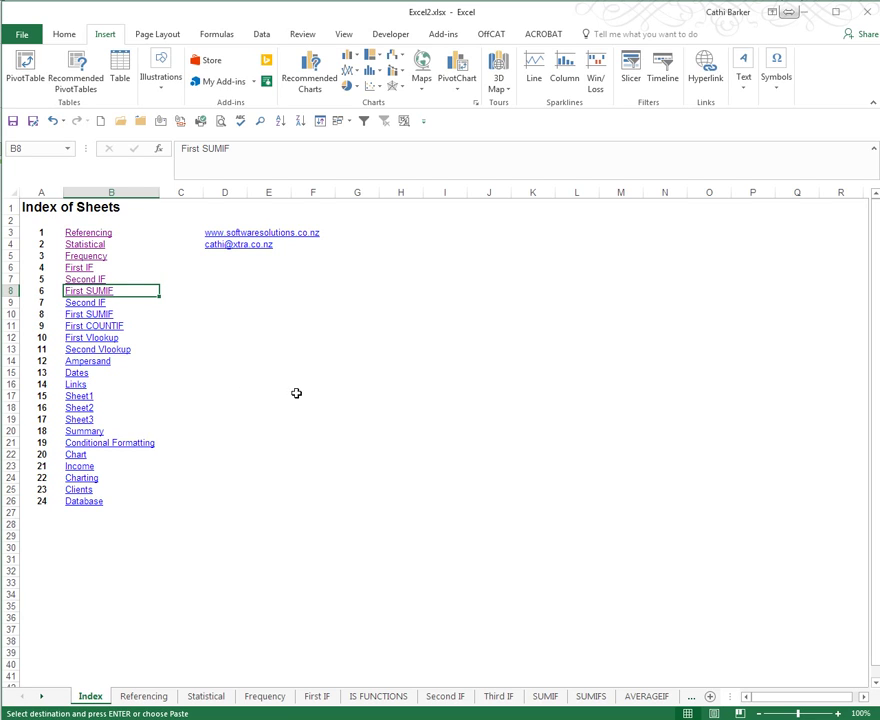
right_click(92, 293)
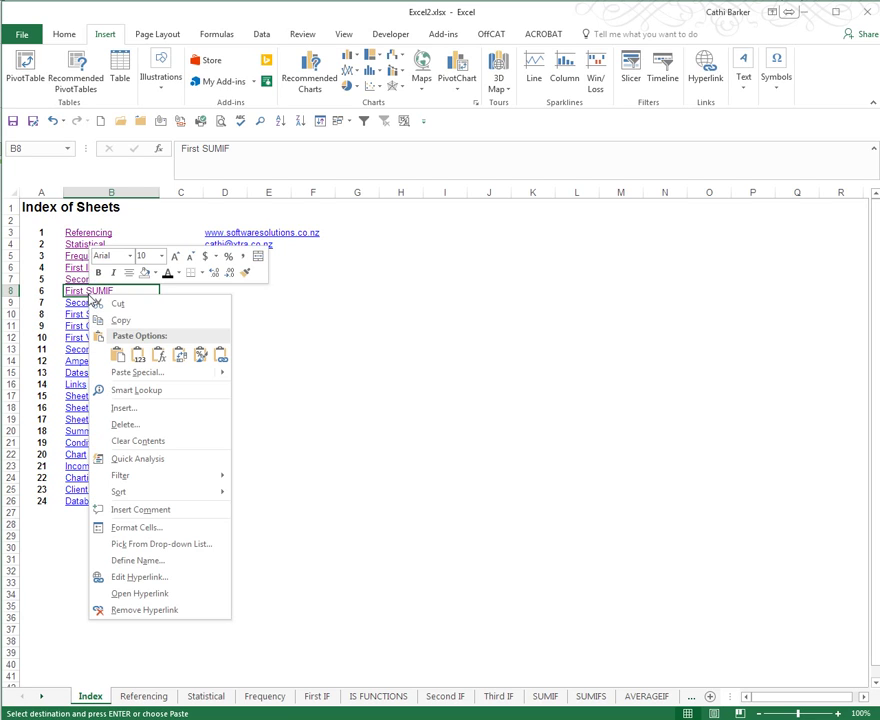
left_click(143, 612)
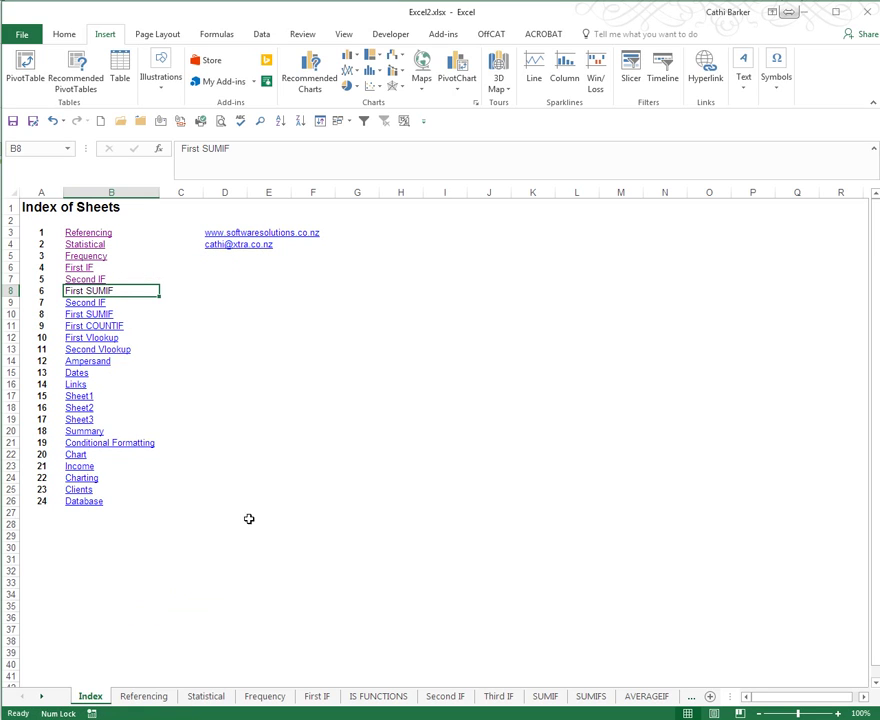
left_click(89, 302)
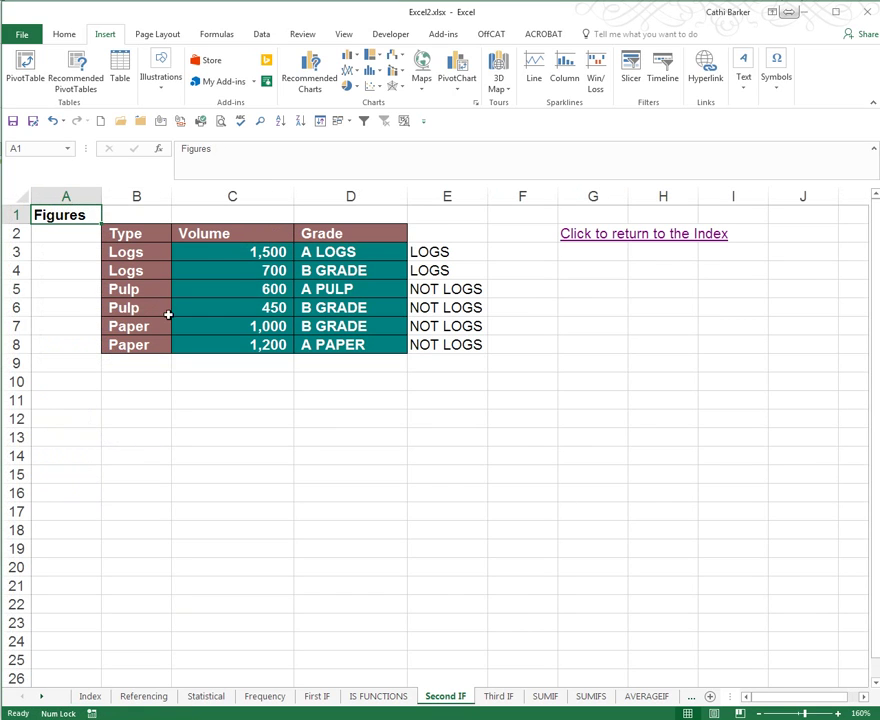
Step: Back on the Index, review the B10 First SUMIF hyperlink's target without changing it
left_click(588, 236)
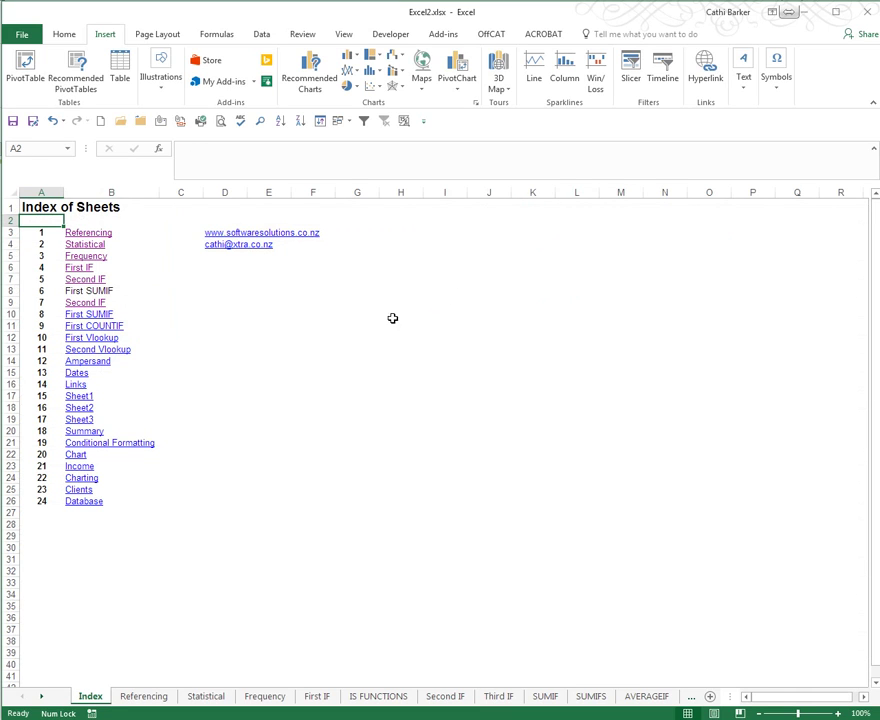
right_click(90, 316)
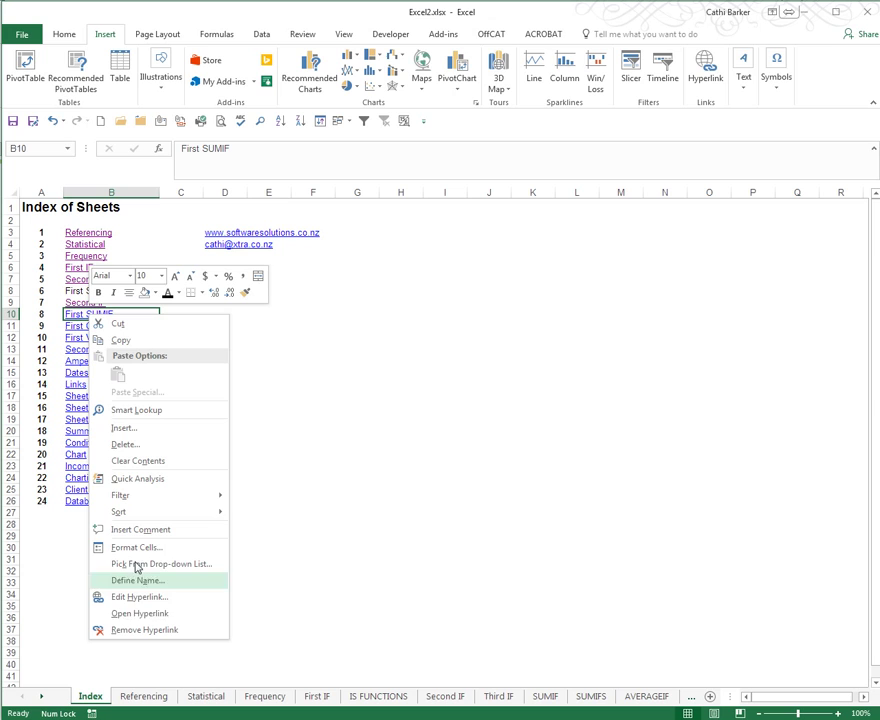
left_click(139, 604)
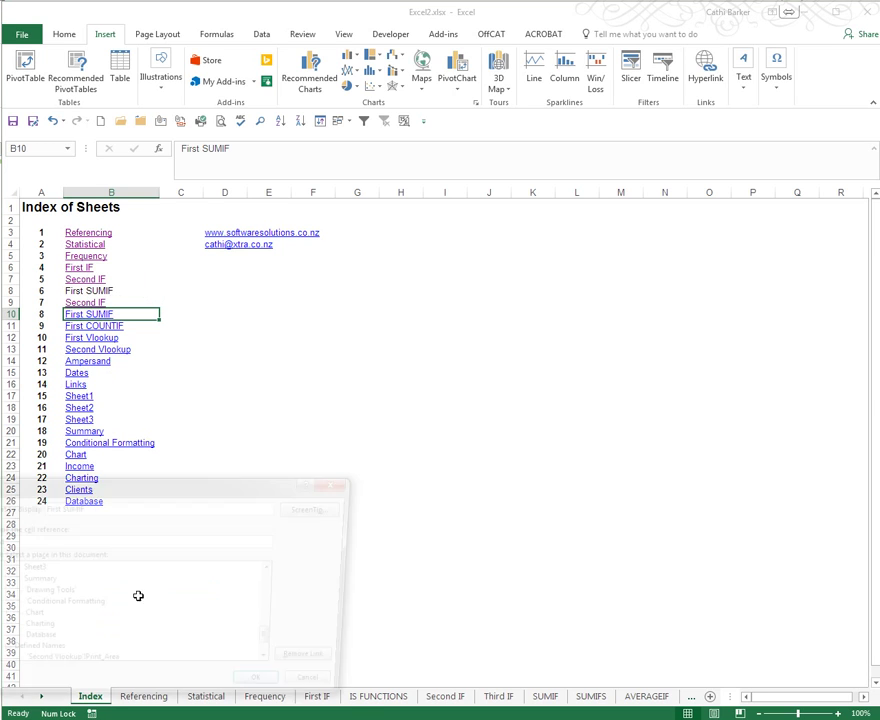
left_click_drag(137, 488, 475, 337)
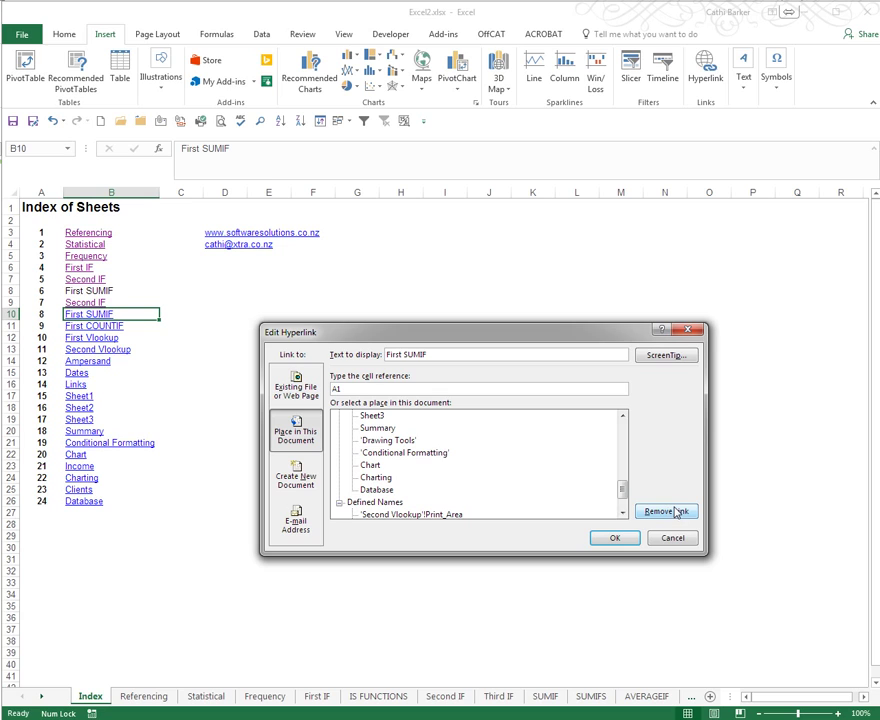
left_click(627, 538)
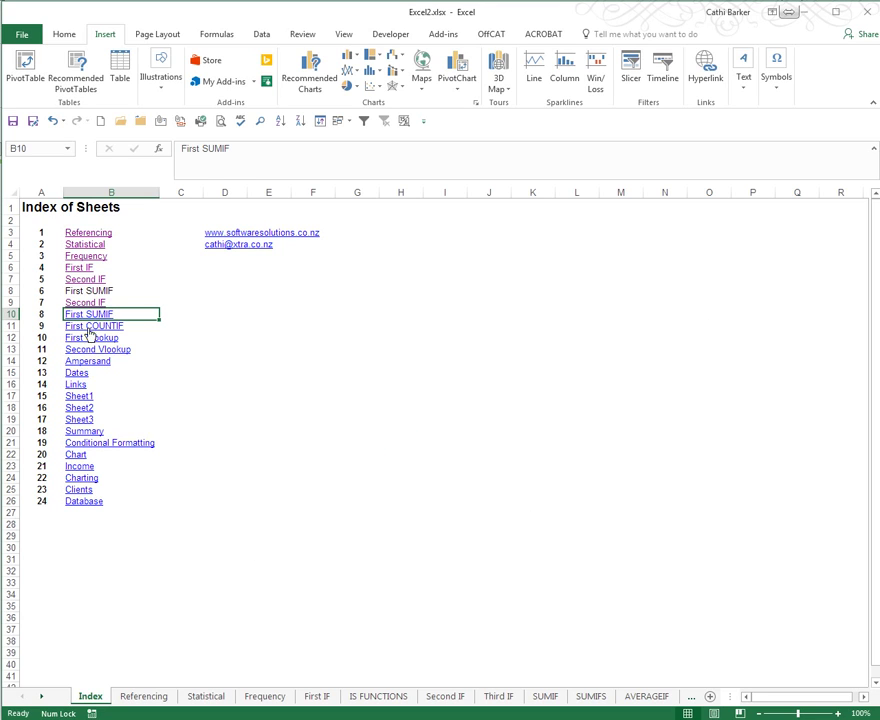
right_click(93, 316)
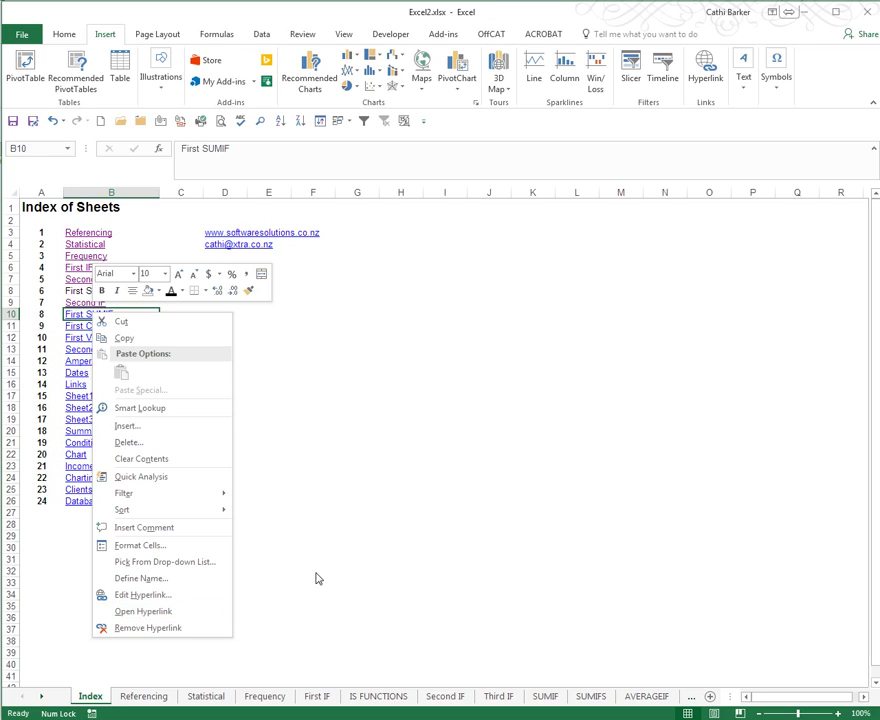
key("Escape")
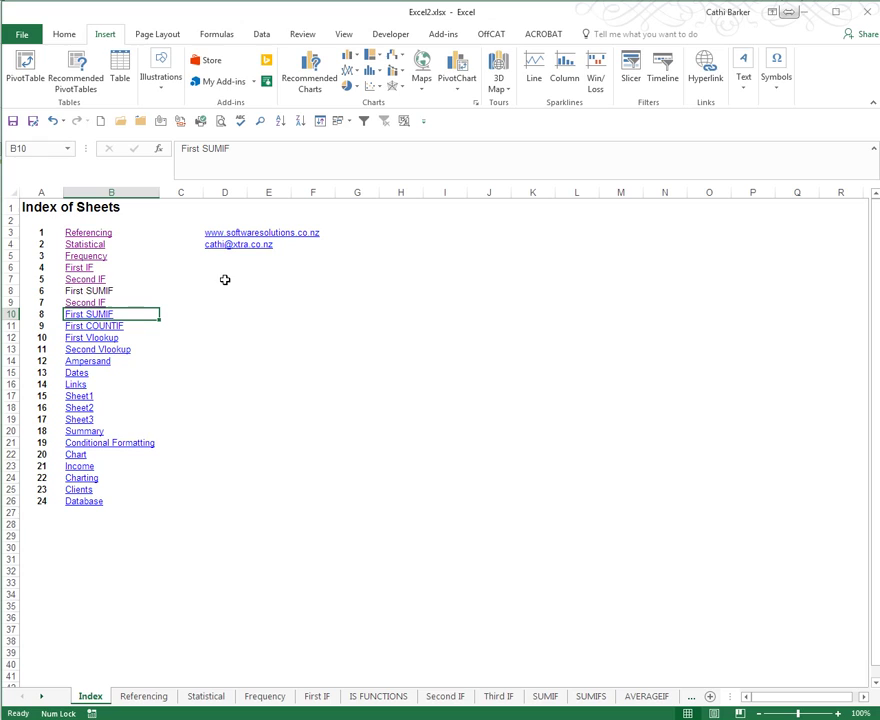
Step: Start a hyperlink on D7 and set its type to E-mail Address
left_click(231, 278)
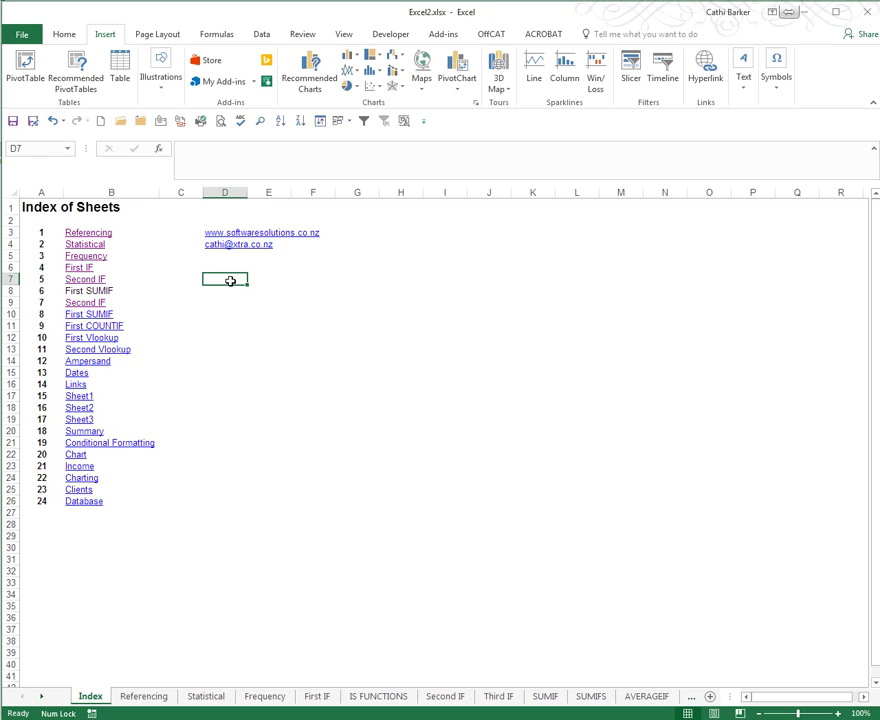
right_click(232, 284)
left_click(277, 563)
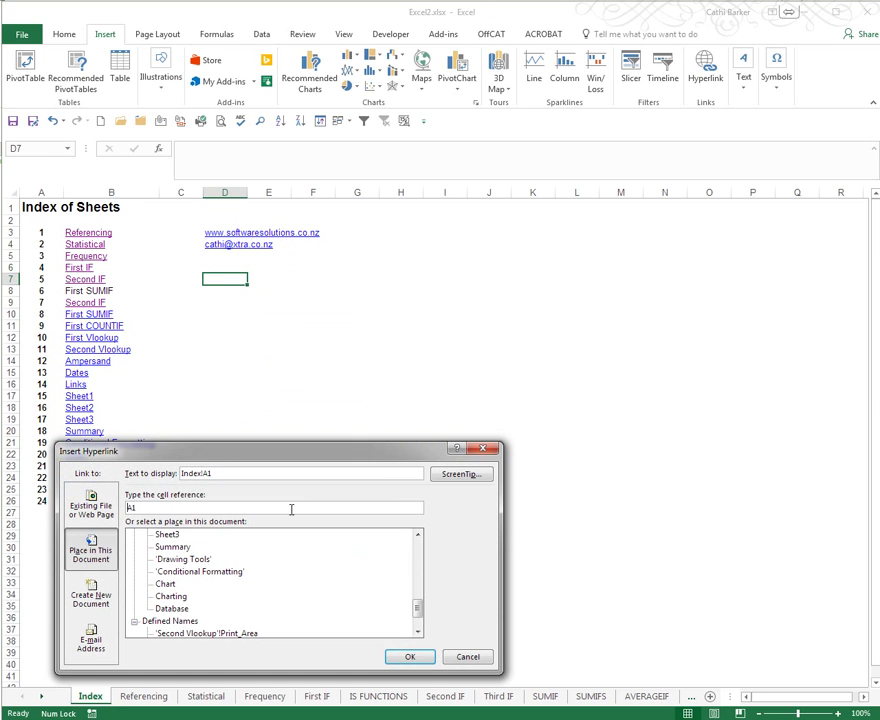
left_click_drag(218, 455, 399, 368)
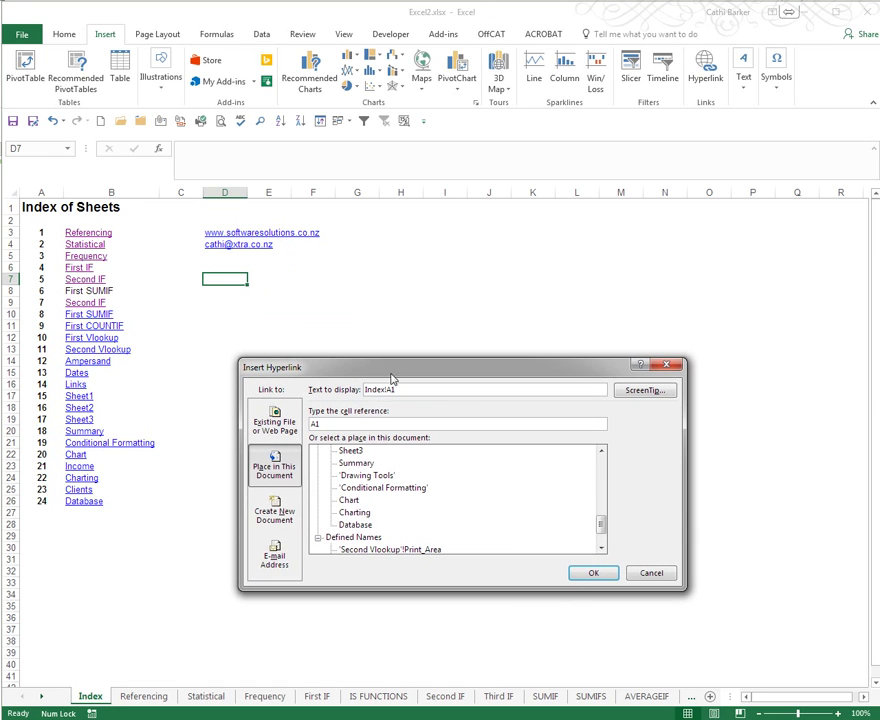
left_click(274, 557)
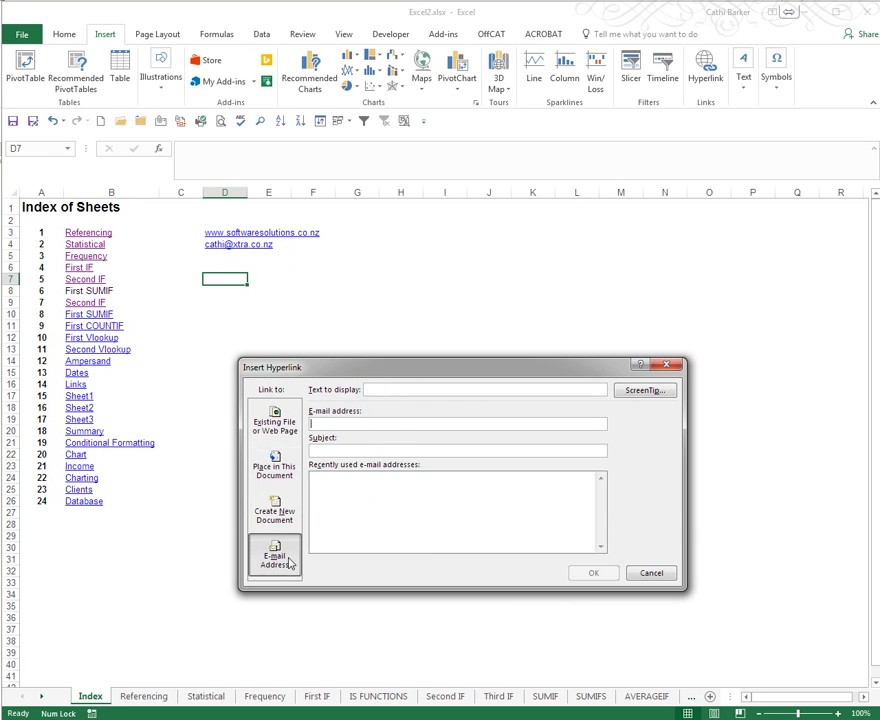
Step: Enter the support address, subject 'Need help with the Excel2 File', and display text 'Click for email support'
left_click(322, 423)
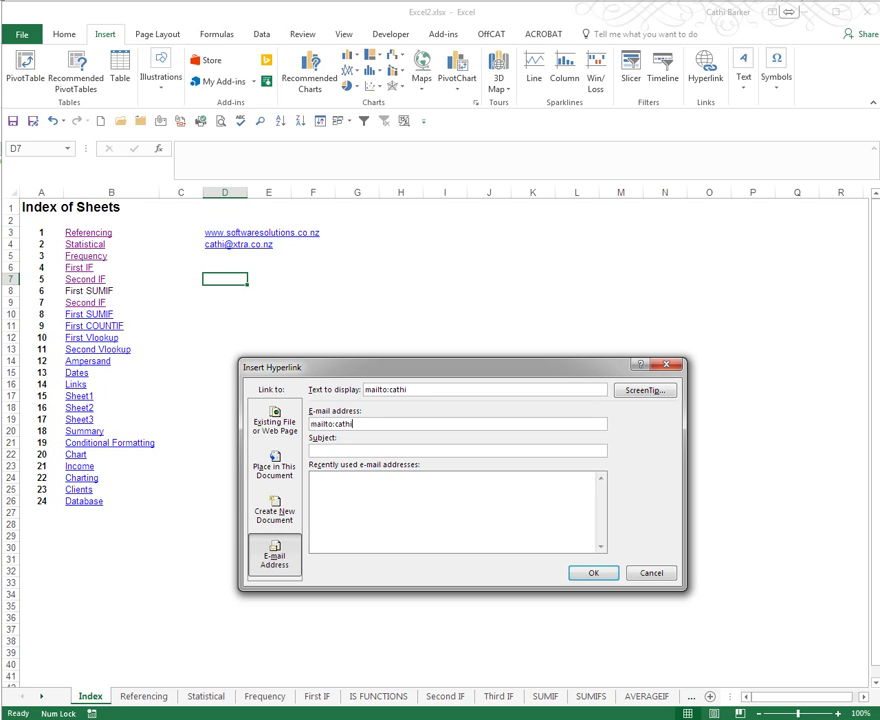
type("Need help with teh")
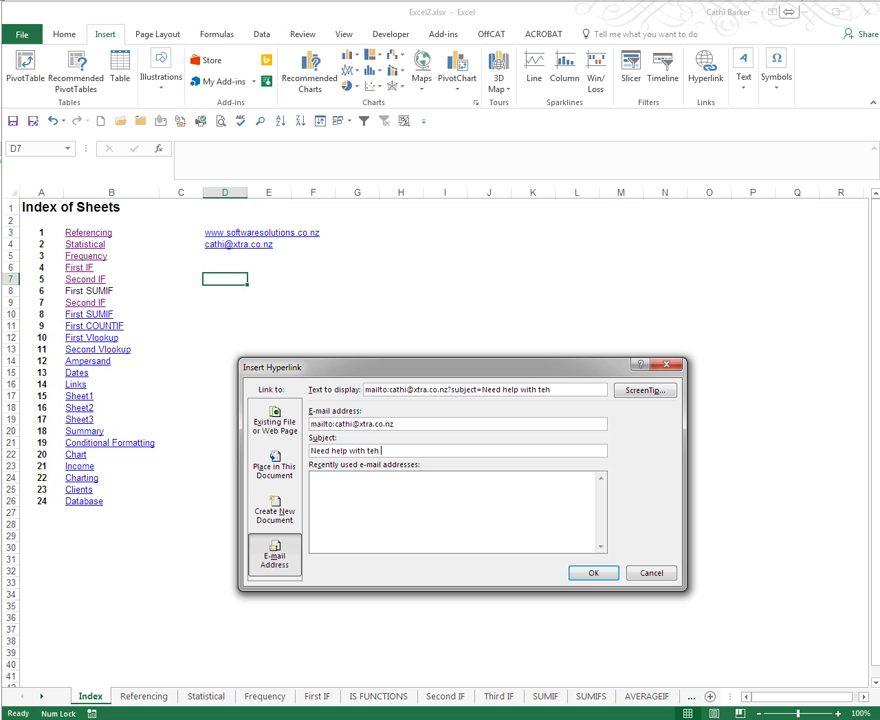
key("BackSpace")
type("he Excel2 File")
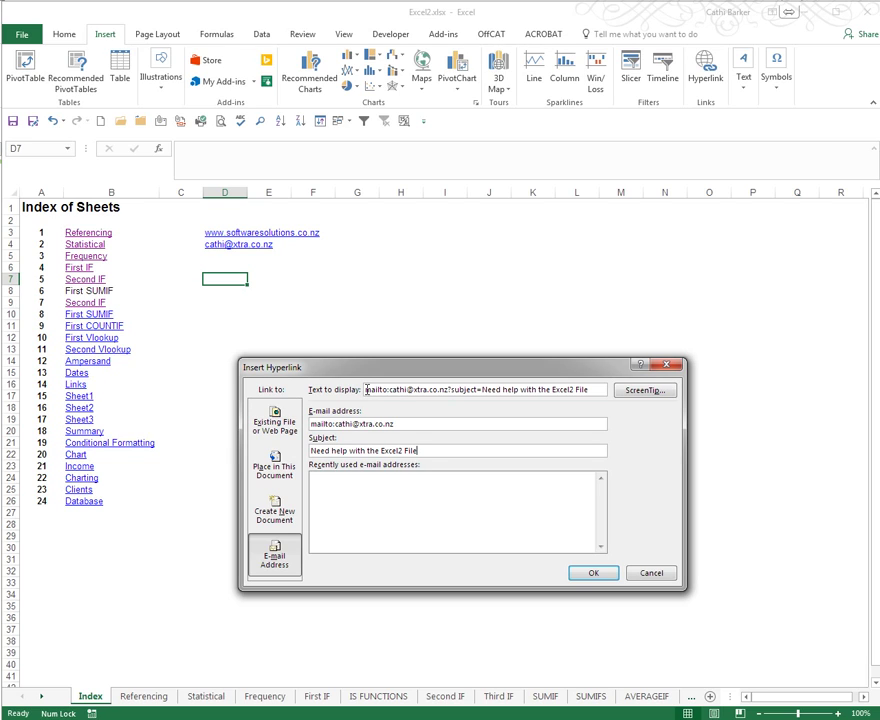
key("shift+End")
type("C")
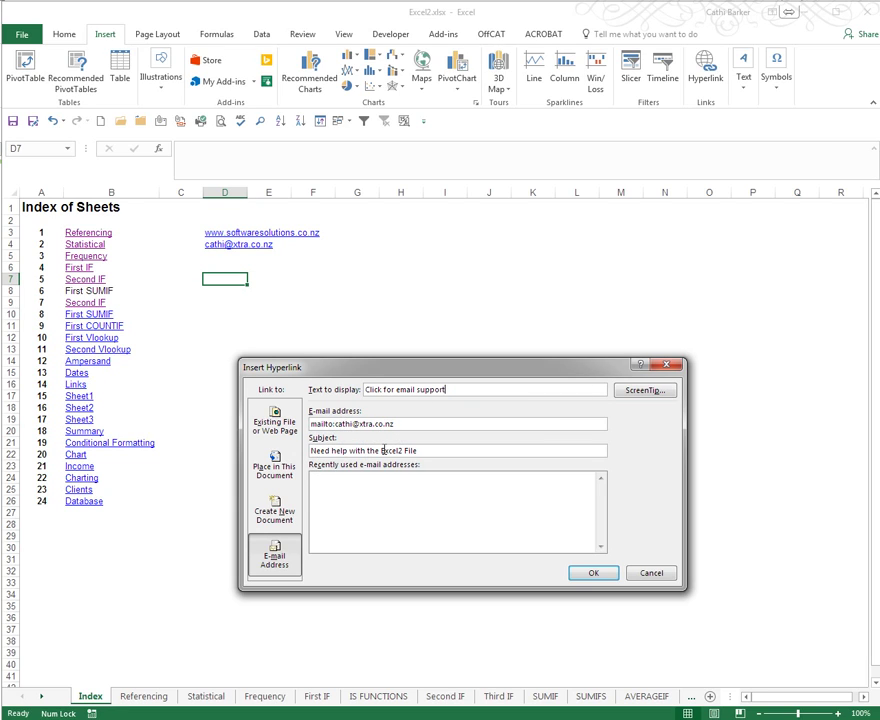
left_click(587, 571)
left_click(383, 417)
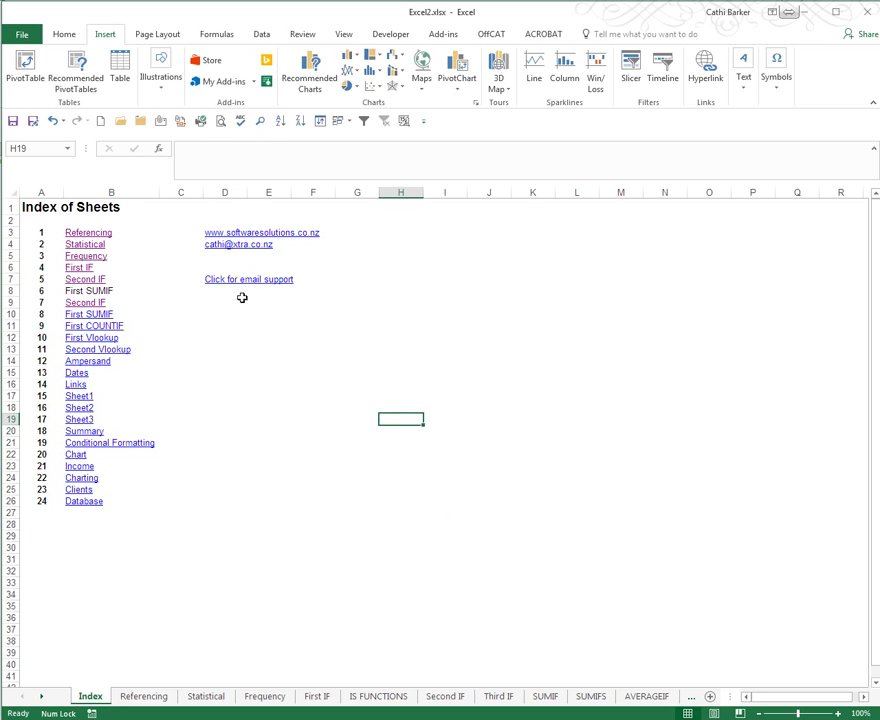
left_click(230, 285)
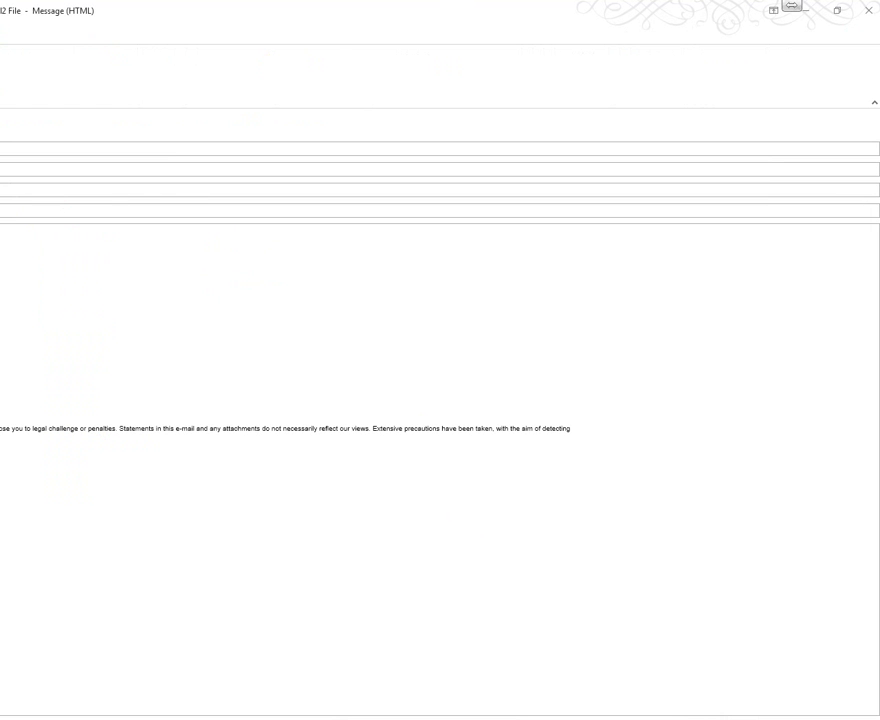
left_click(839, 10)
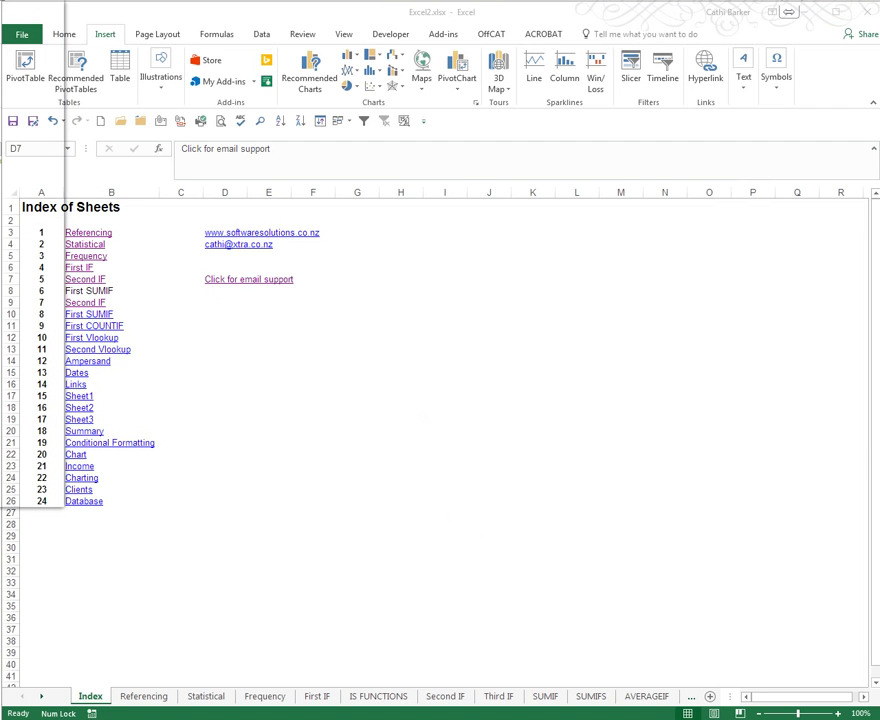
left_click_drag(0, 98, 355, 97)
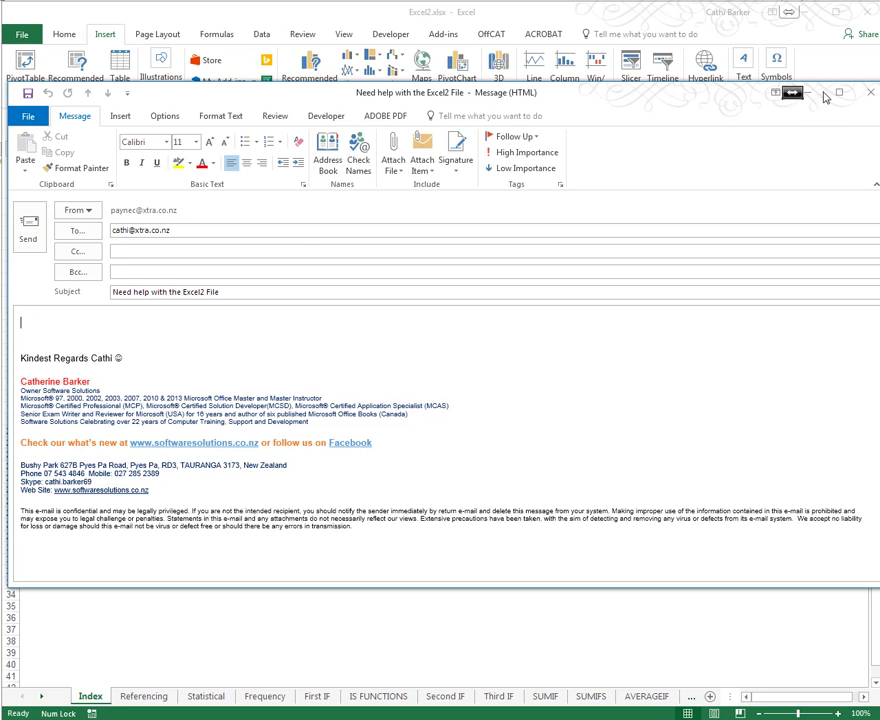
left_click(870, 92)
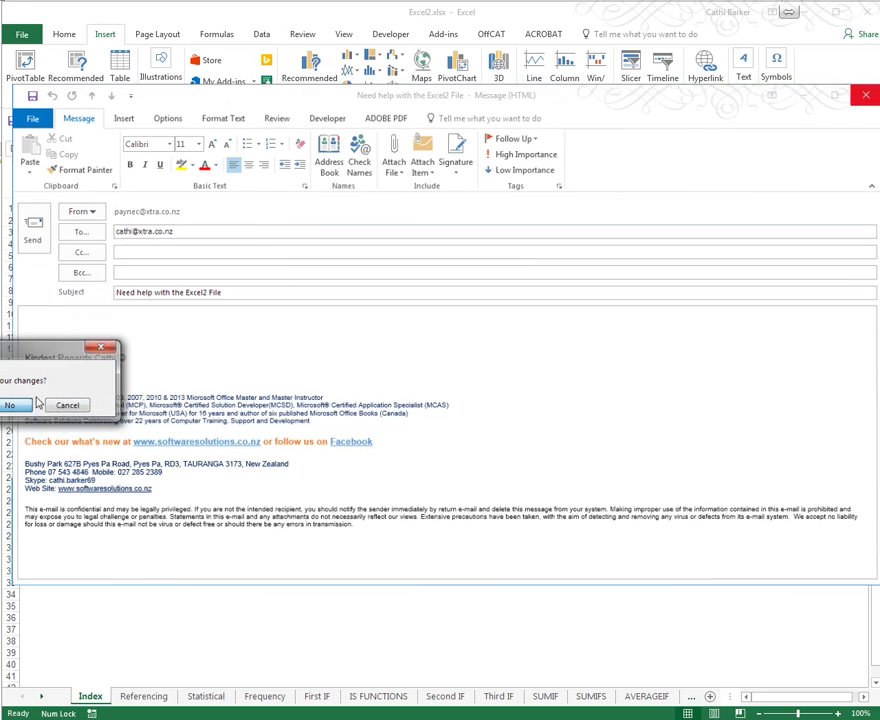
left_click(18, 405)
left_click(271, 371)
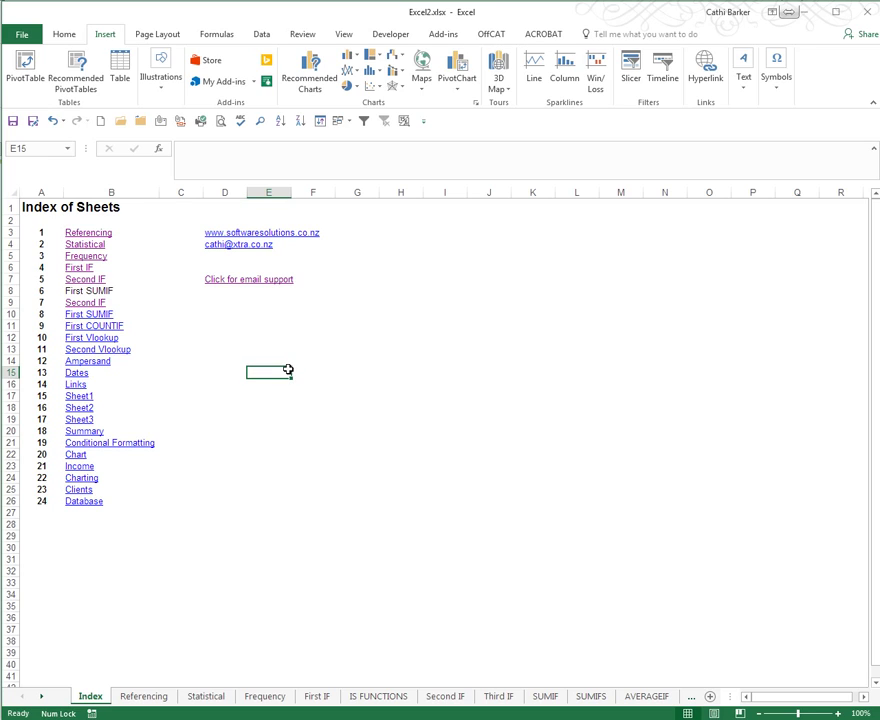